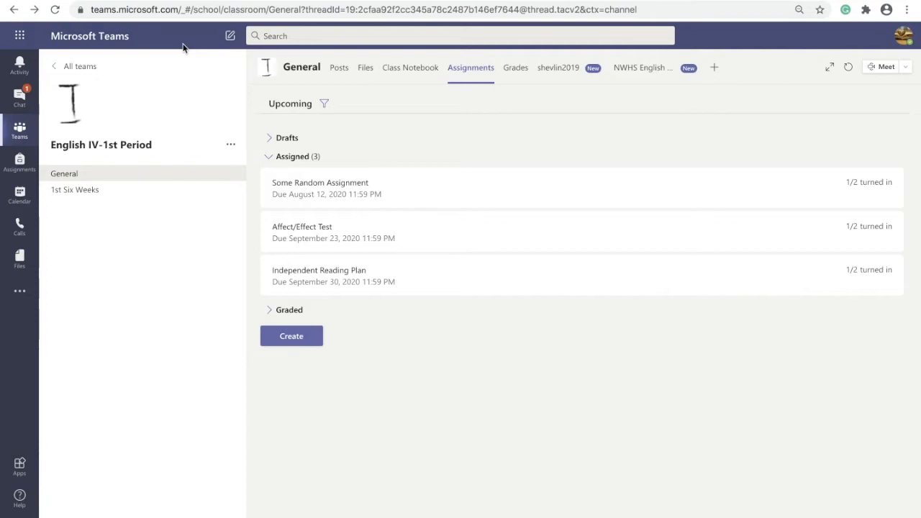
- Review the Embedded Quotes and Inserted Commentary rubric attached to Some Random Assignment, leaving the assignment unedited
{"action": "left_click", "coordinate": [447, 179]}
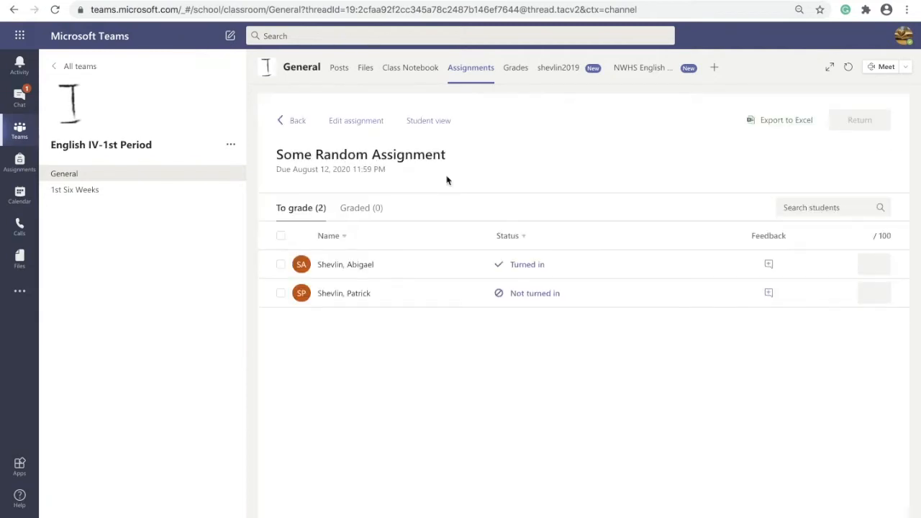
{"action": "left_click", "coordinate": [354, 121]}
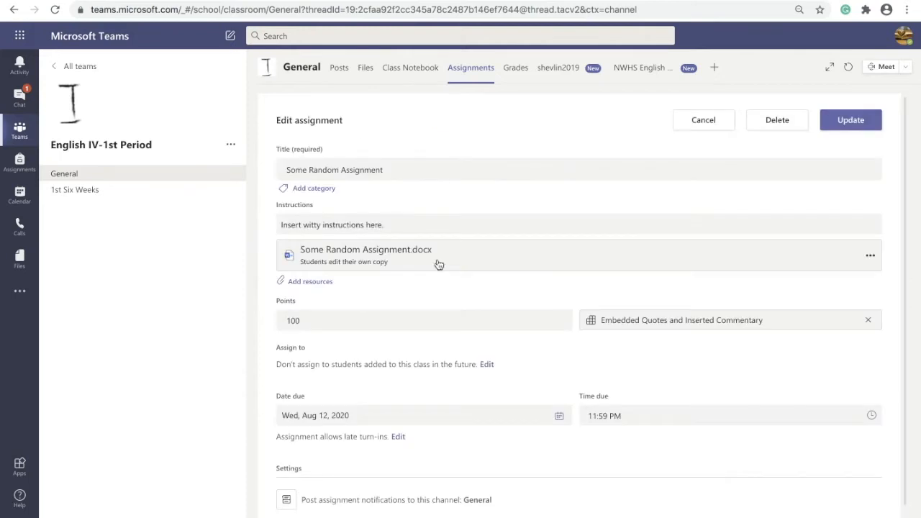
{"action": "left_click", "coordinate": [657, 323]}
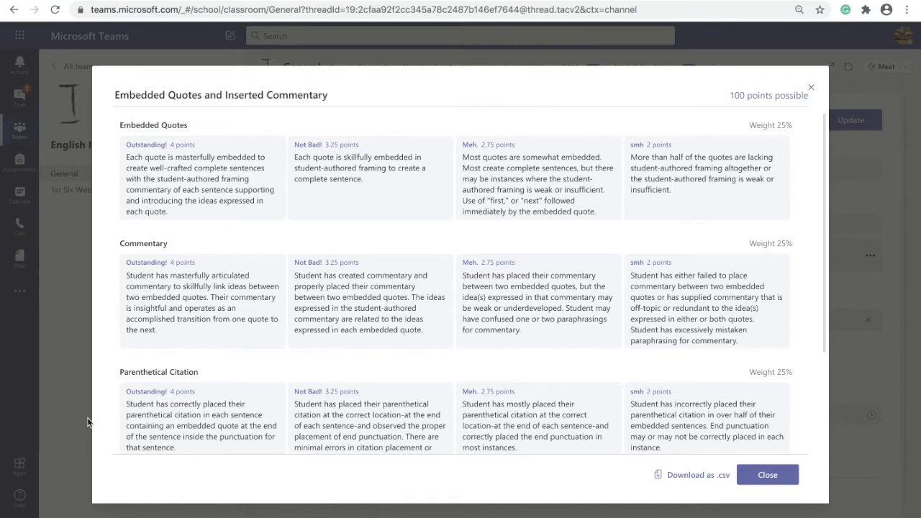
{"action": "scroll", "coordinate": [215, 382], "scroll_direction": "down", "scroll_amount": 2}
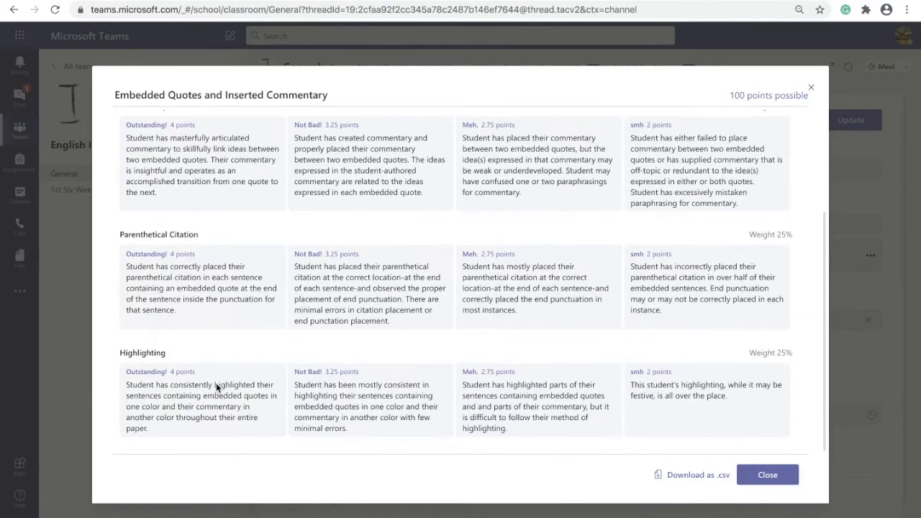
{"action": "scroll", "coordinate": [211, 352], "scroll_direction": "up", "scroll_amount": 2}
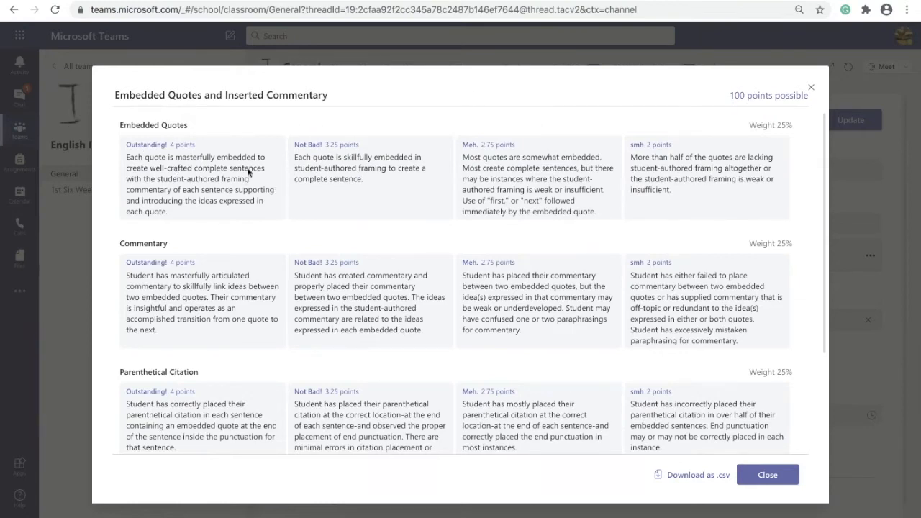
{"action": "left_click", "coordinate": [776, 474]}
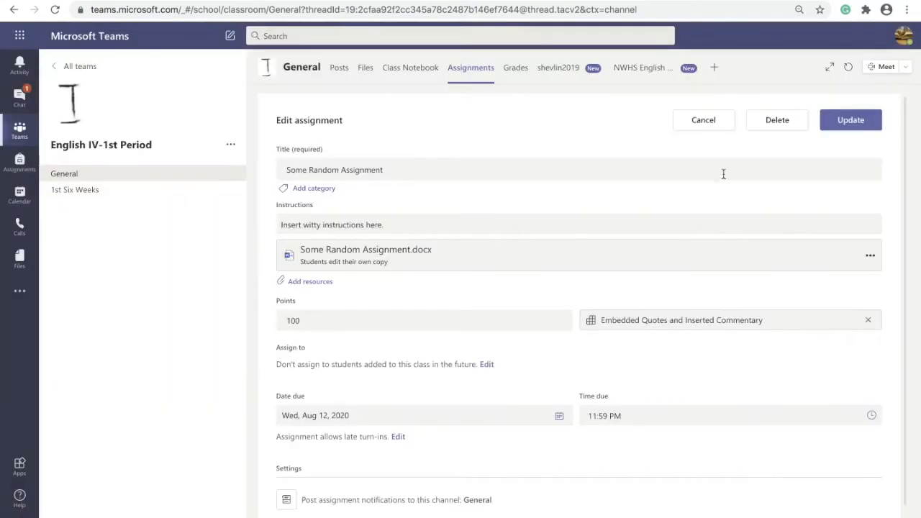
{"action": "left_click", "coordinate": [704, 120]}
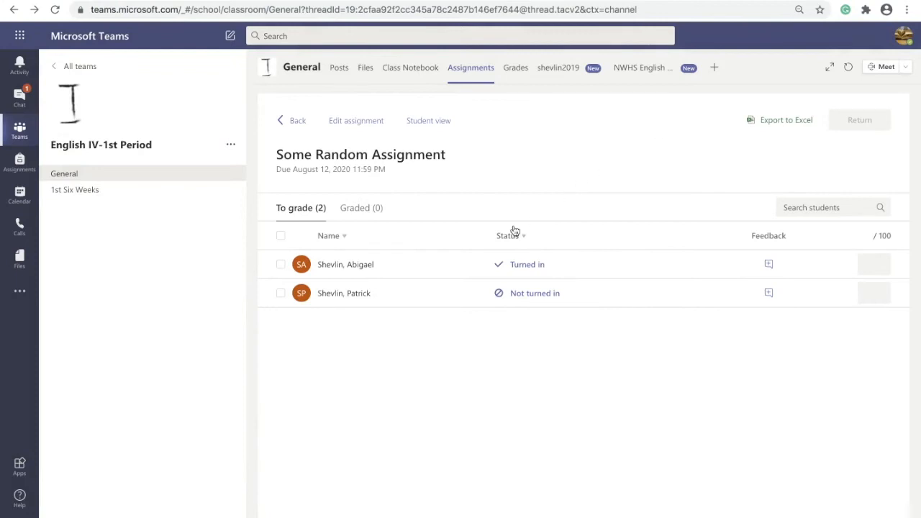
- Open the turned-in submission's rubric and rate Embedded Quotes as Outstanding! and Commentary as Not Bad!
{"action": "left_click", "coordinate": [524, 267]}
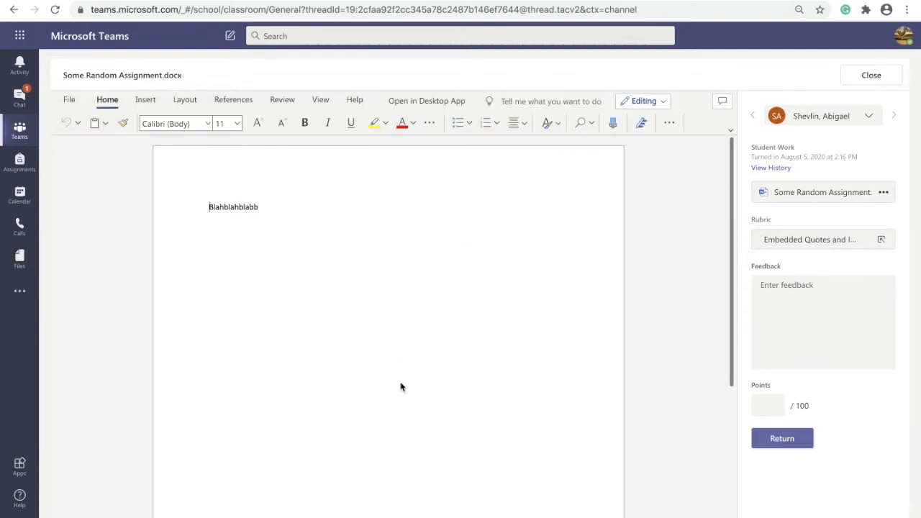
{"action": "left_click", "coordinate": [794, 246]}
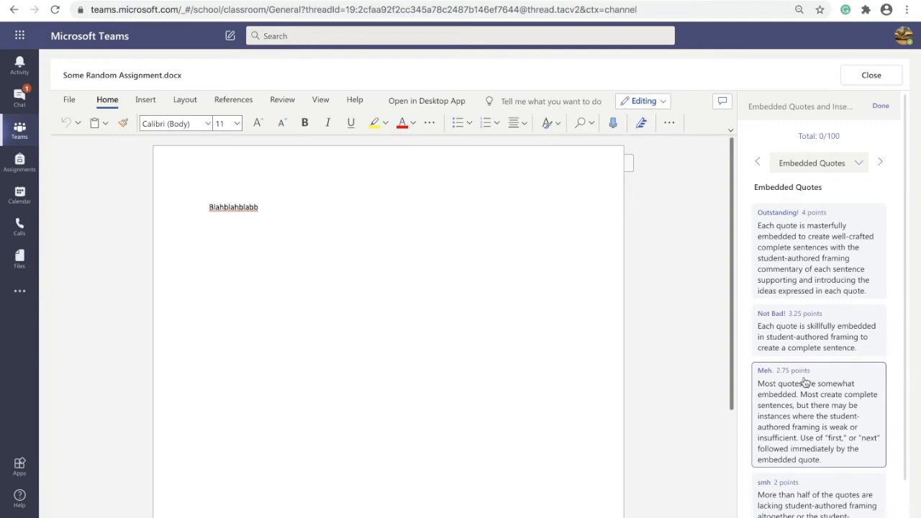
{"action": "left_click", "coordinate": [798, 249]}
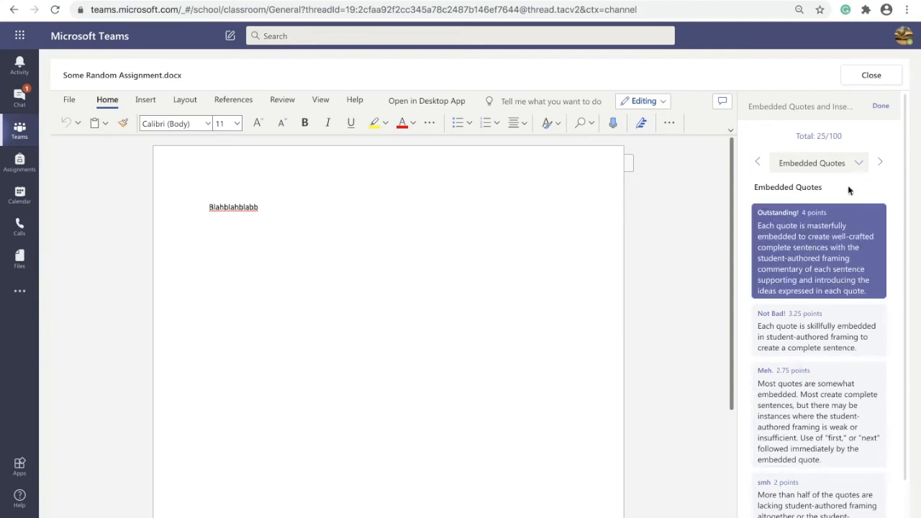
{"action": "left_click", "coordinate": [880, 163]}
{"action": "left_click", "coordinate": [781, 382]}
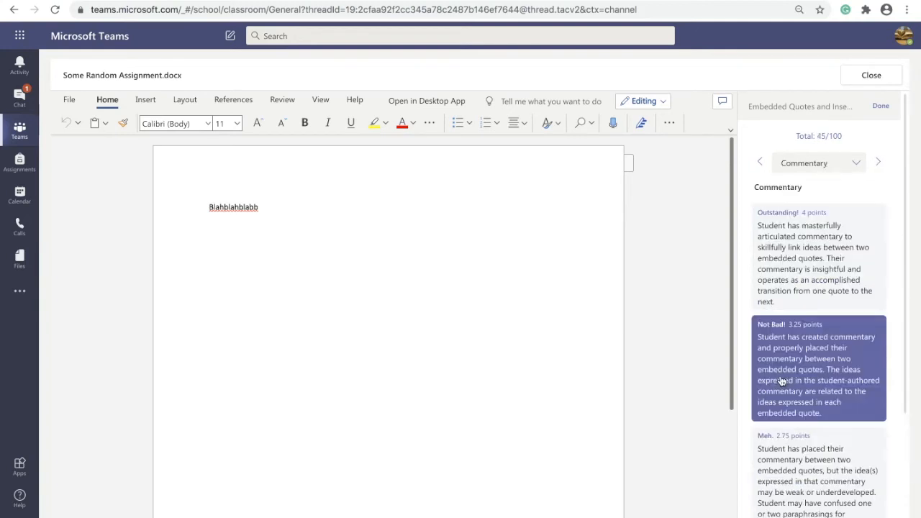
- Rate Parenthetical Citation as Meh. and Highlighting as Outstanding!, and finish the rubric grading
{"action": "left_click", "coordinate": [878, 167]}
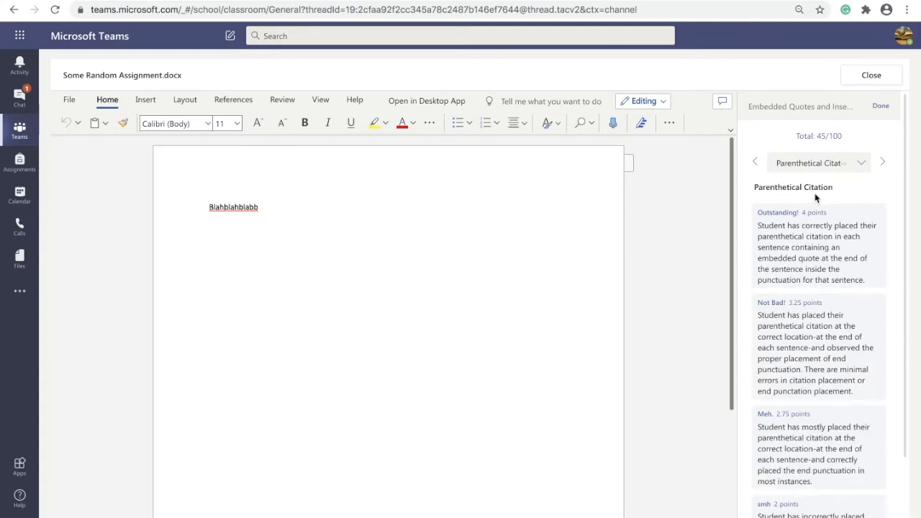
{"action": "left_click", "coordinate": [794, 489]}
{"action": "left_click", "coordinate": [880, 164]}
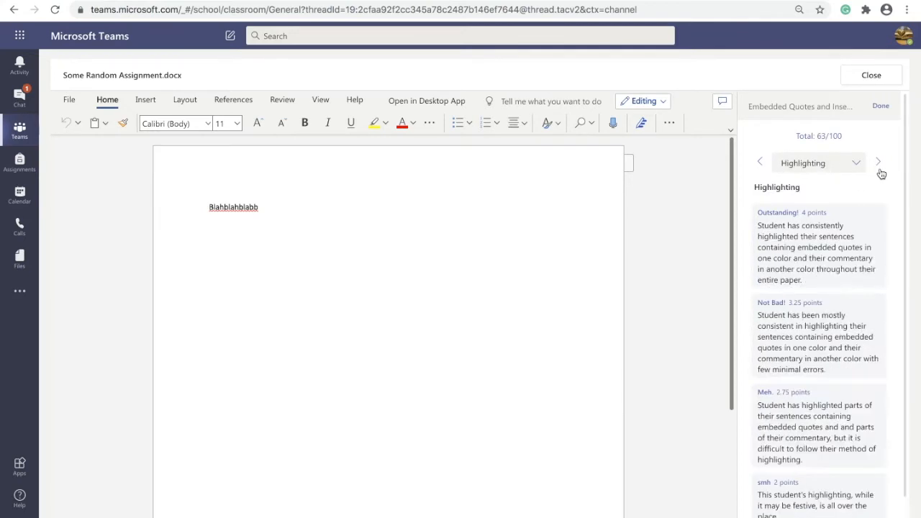
{"action": "left_click", "coordinate": [830, 243]}
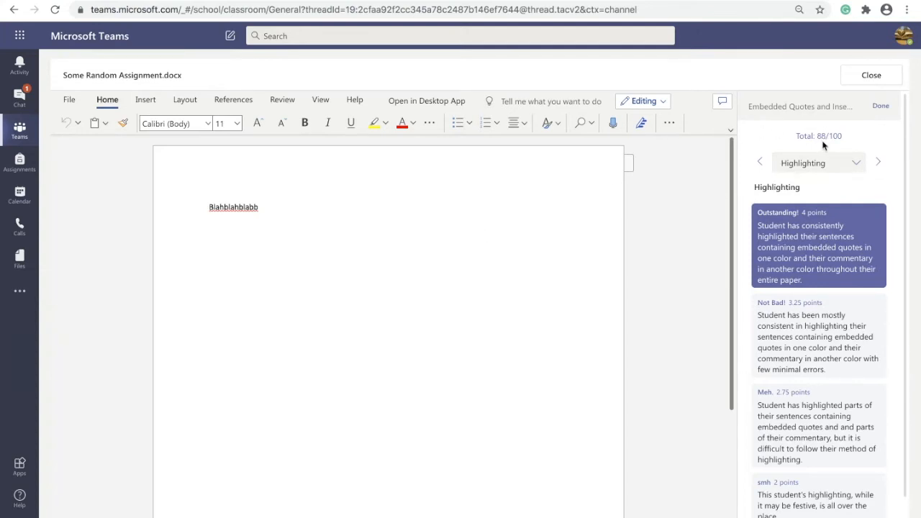
{"action": "left_click", "coordinate": [882, 111]}
- View the other student's submission, then close the grading view and return to the class assignments list
{"action": "left_click", "coordinate": [879, 113]}
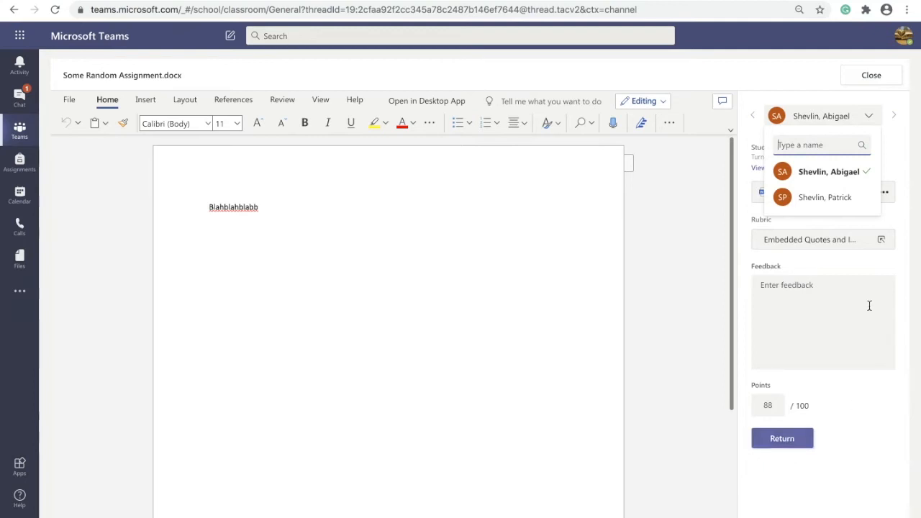
{"action": "left_click", "coordinate": [894, 163]}
{"action": "left_click", "coordinate": [893, 115]}
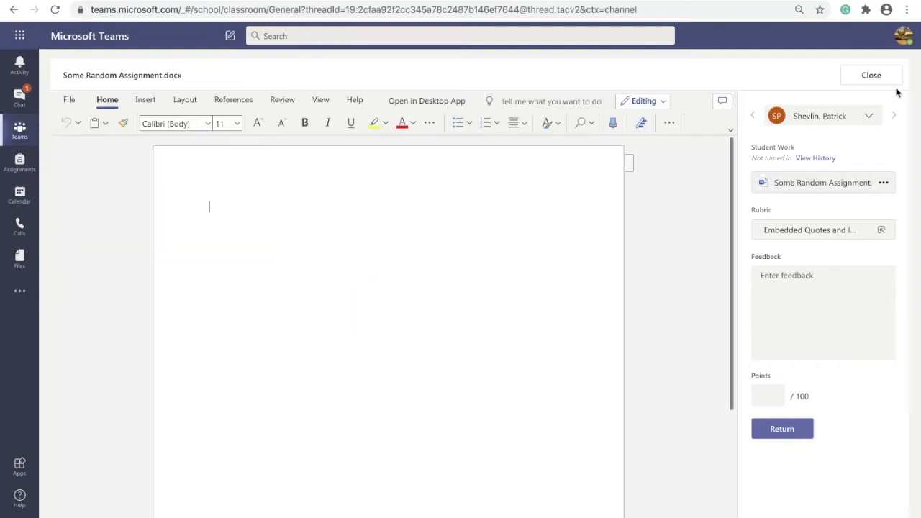
{"action": "left_click", "coordinate": [871, 75]}
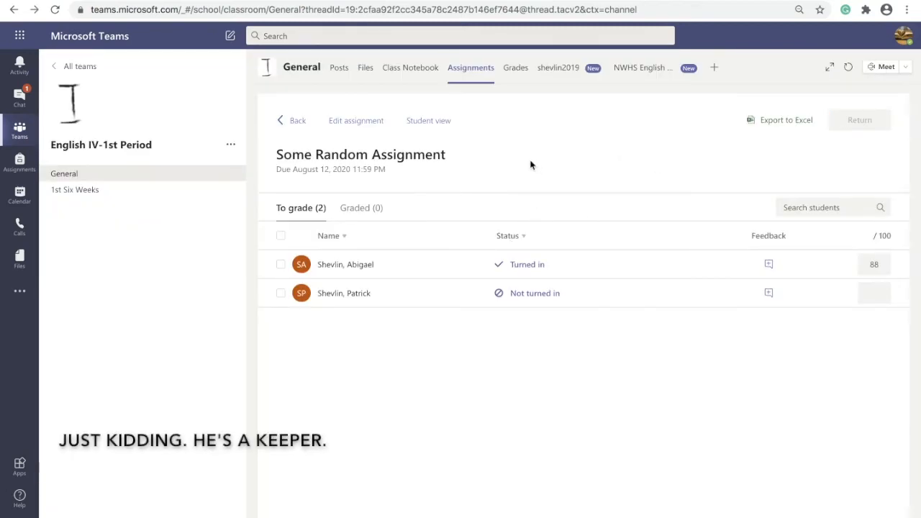
{"action": "left_click", "coordinate": [298, 121]}
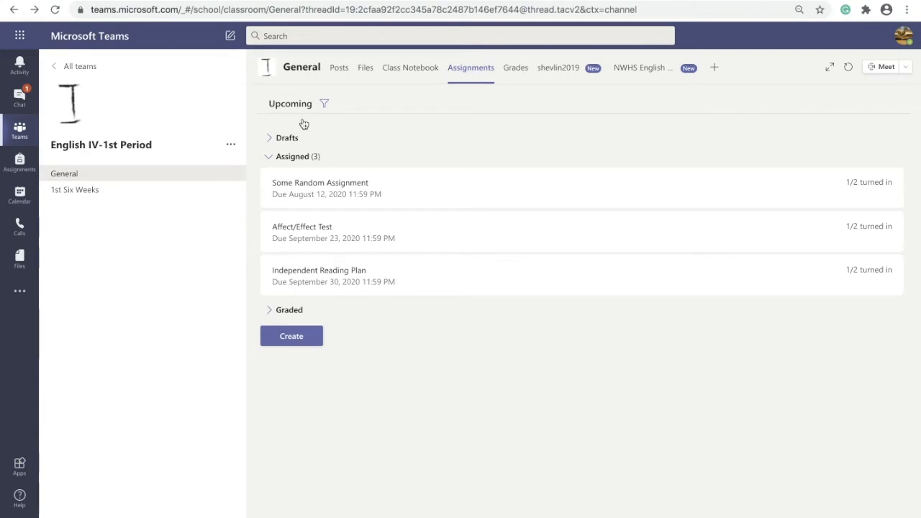
{"action": "left_click", "coordinate": [316, 286]}
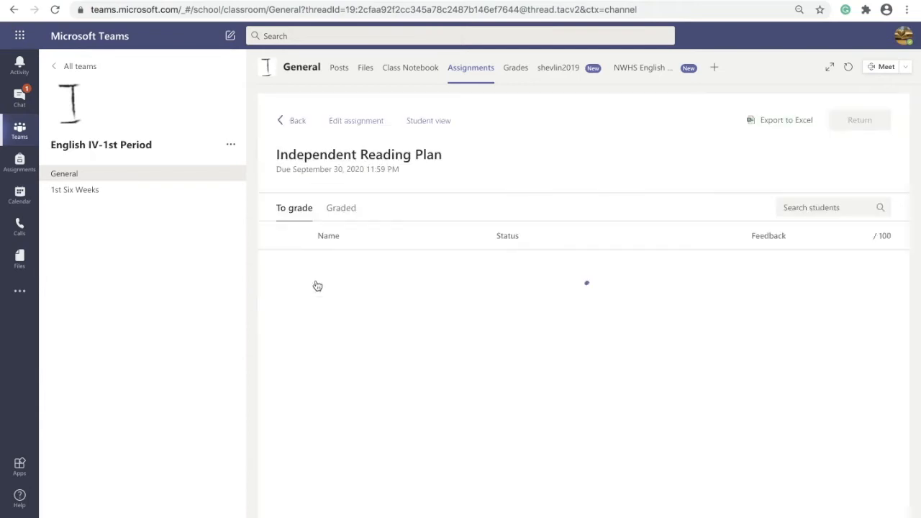
{"action": "left_click", "coordinate": [356, 123]}
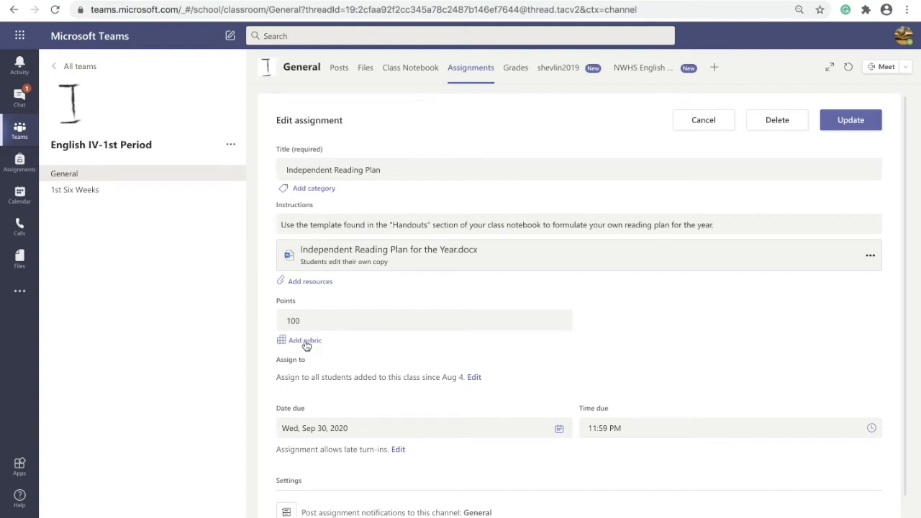
{"action": "left_click", "coordinate": [703, 122]}
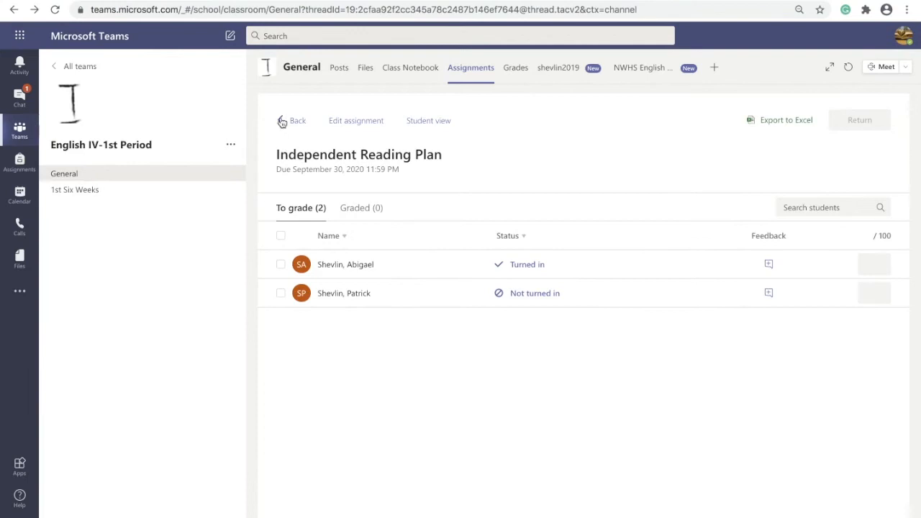
{"action": "left_click", "coordinate": [285, 123]}
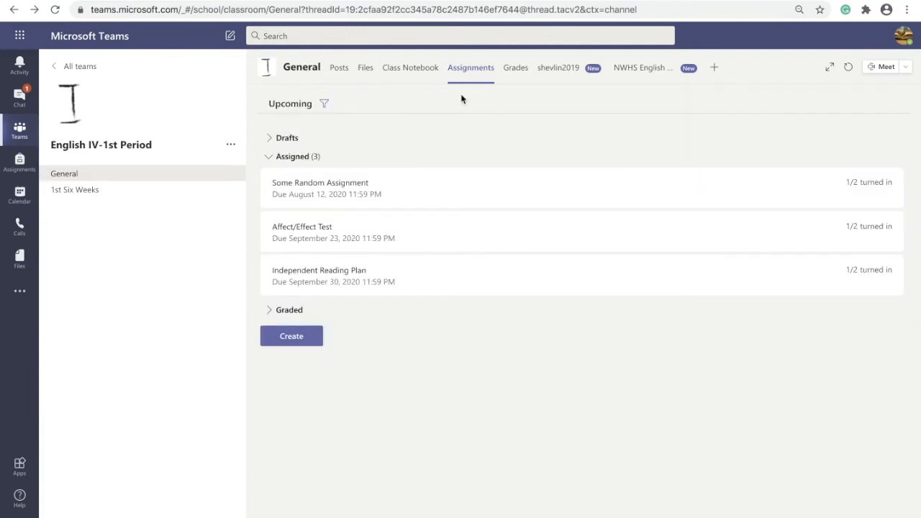
- Edit the Independent Reading Plan assignment, browse the existing rubrics and start a new rubric for it
{"action": "left_click", "coordinate": [329, 280]}
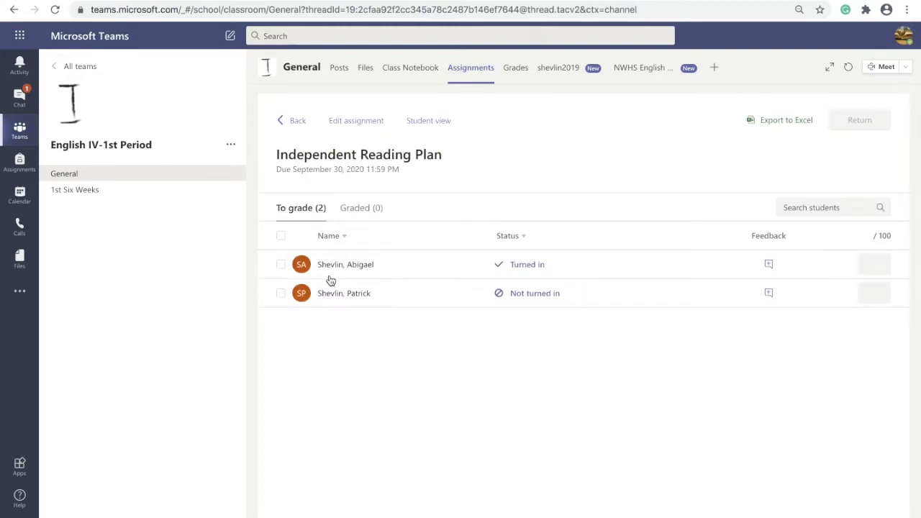
{"action": "left_click", "coordinate": [351, 123]}
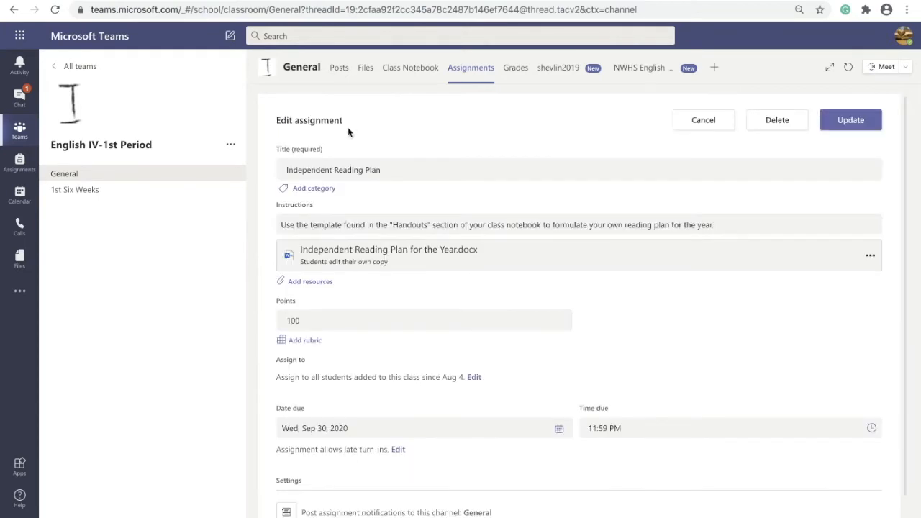
{"action": "left_click", "coordinate": [304, 346]}
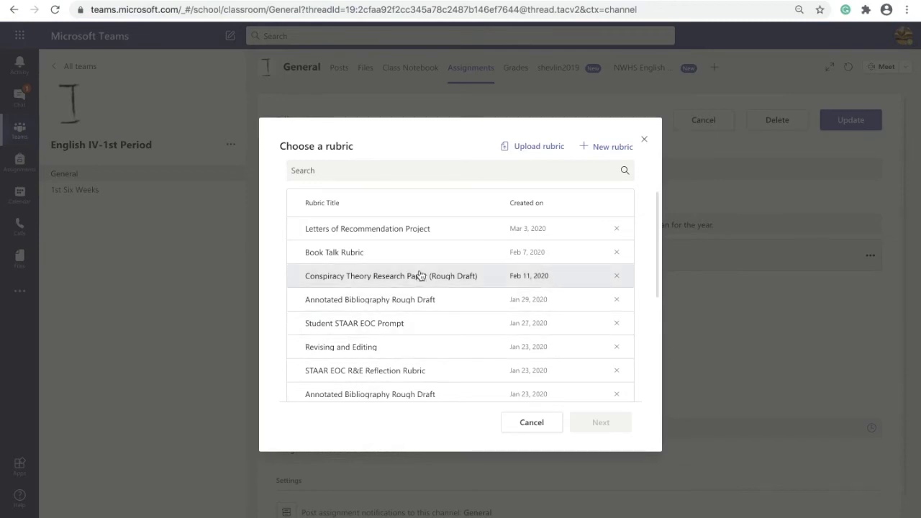
{"action": "scroll", "coordinate": [421, 276], "scroll_direction": "down", "scroll_amount": 3}
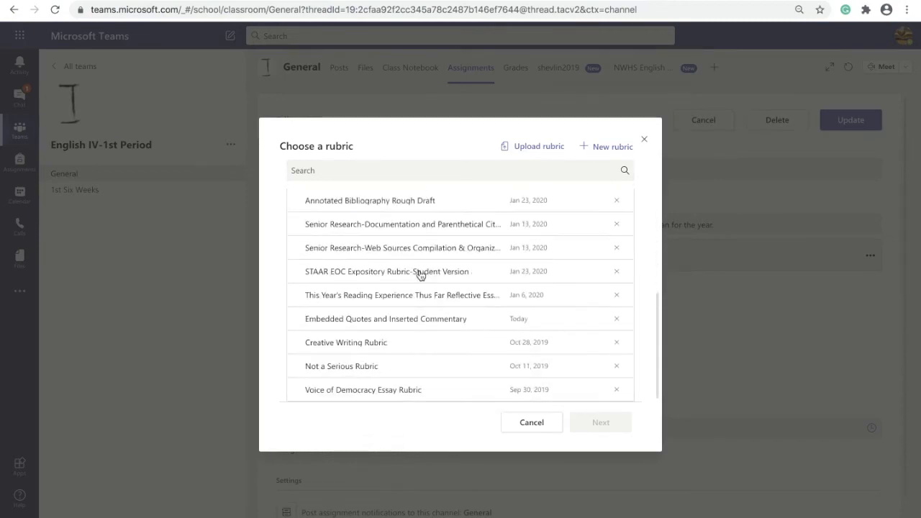
{"action": "scroll", "coordinate": [421, 275], "scroll_direction": "up", "scroll_amount": 4}
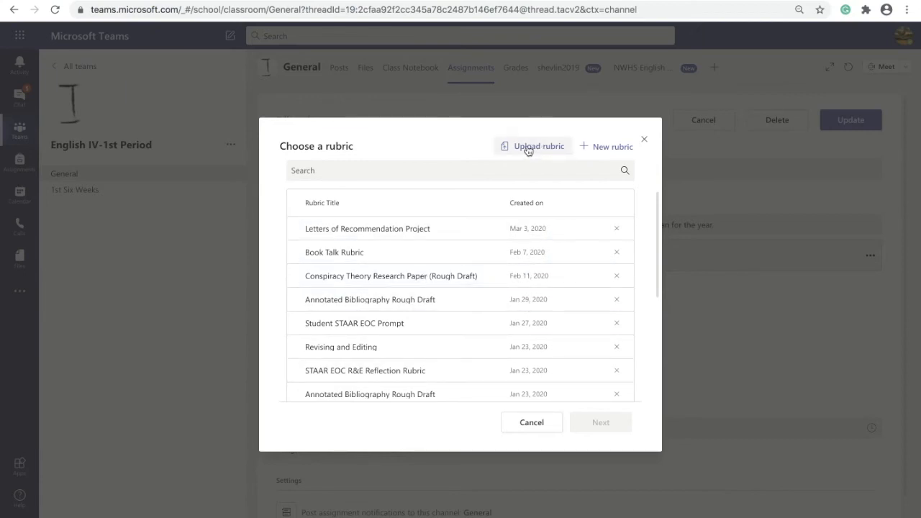
{"action": "left_click", "coordinate": [600, 147]}
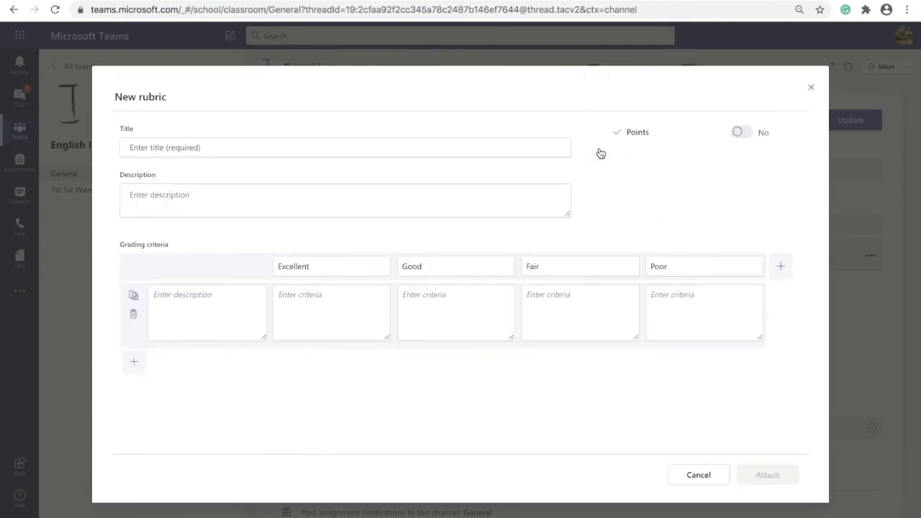
- Title the new rubric Independent Reading and enable points for its grading criteria
{"action": "left_click", "coordinate": [334, 147]}
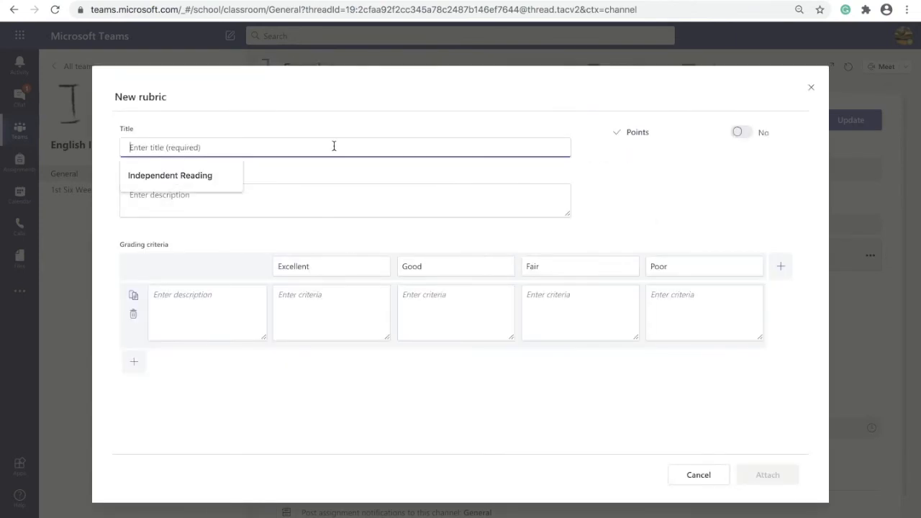
{"action": "left_click", "coordinate": [215, 178]}
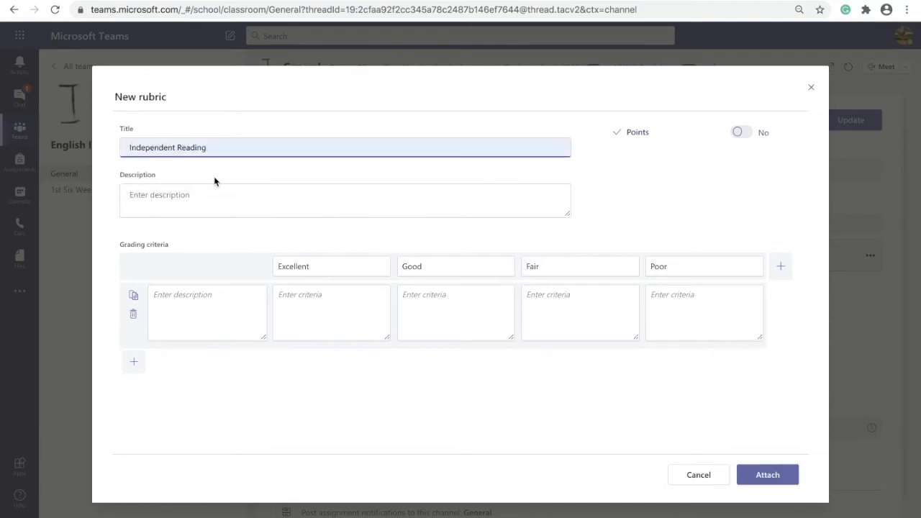
{"action": "left_click", "coordinate": [743, 133]}
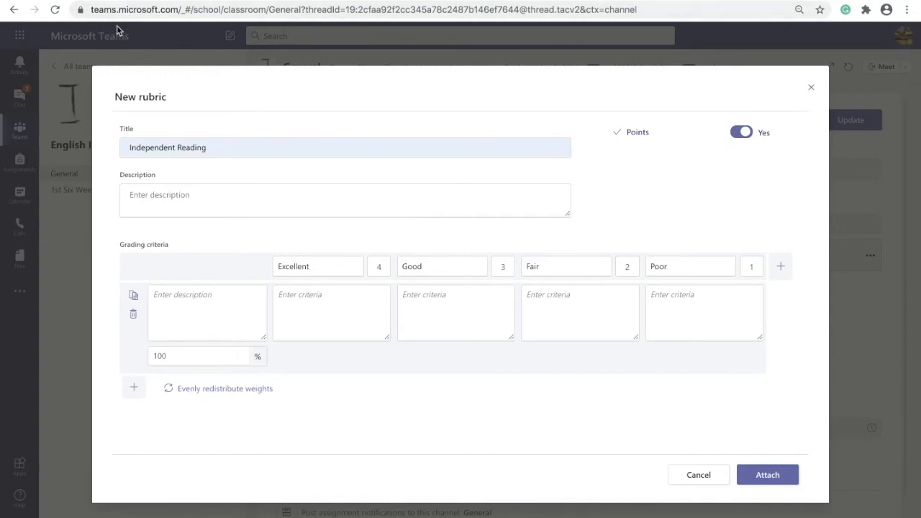
- Tile the browser in split view beside the Book Talk Rubric document and show the document's beginning
{"action": "mouse_move", "coordinate": [45, 1]}
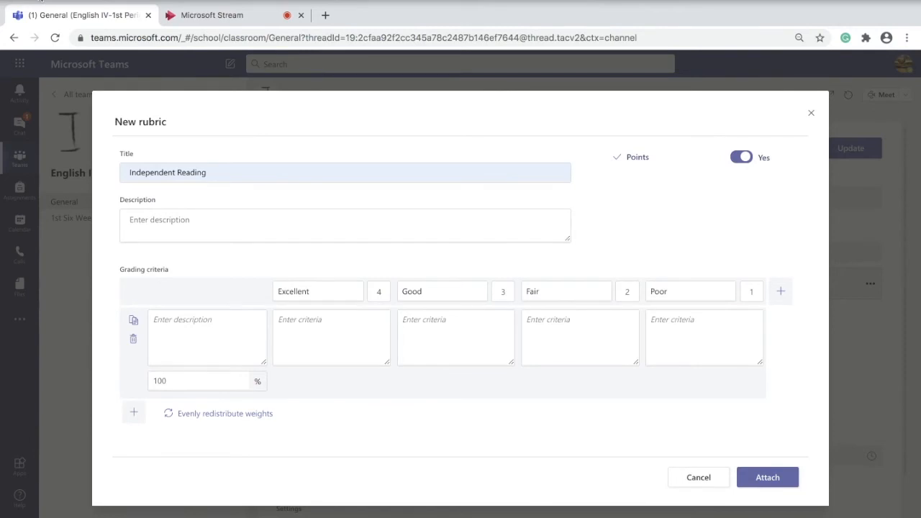
{"action": "left_click", "coordinate": [41, 1]}
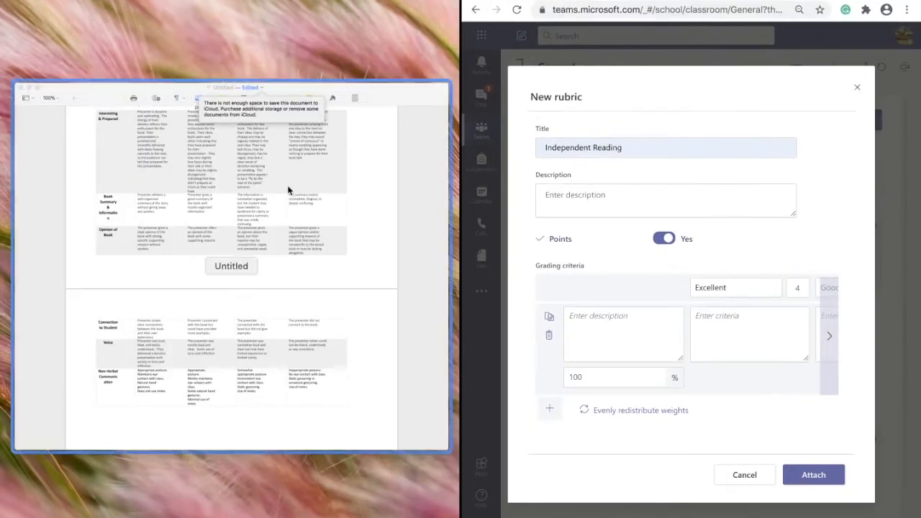
{"action": "left_click", "coordinate": [287, 187]}
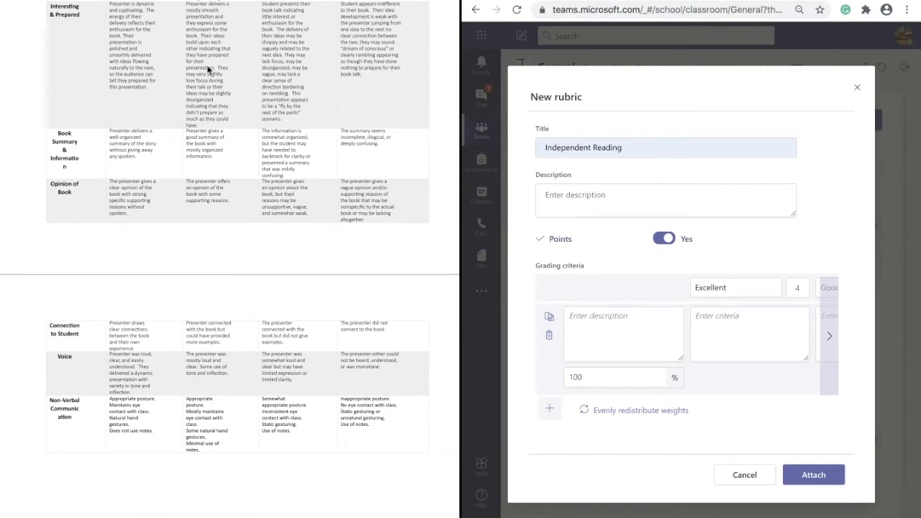
{"action": "scroll", "coordinate": [207, 69], "scroll_direction": "up", "scroll_amount": 5}
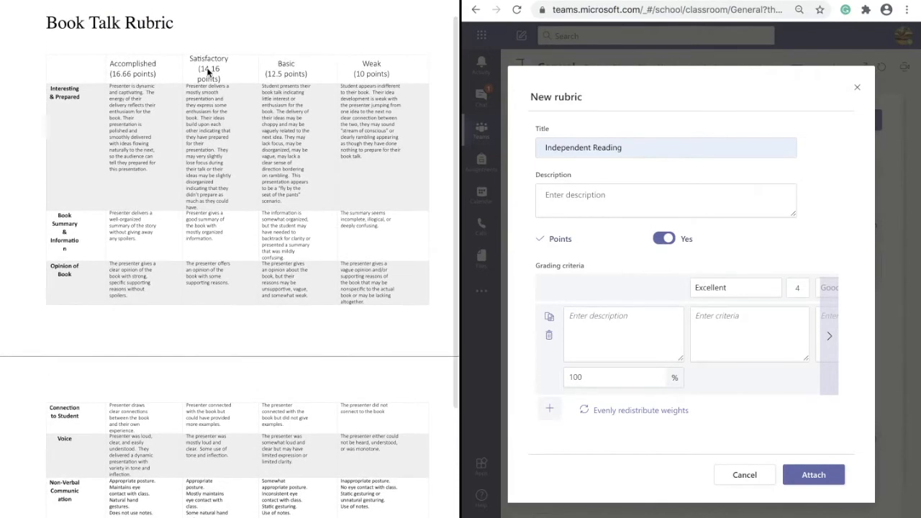
{"action": "scroll", "coordinate": [208, 69], "scroll_direction": "down", "scroll_amount": 3}
{"action": "scroll", "coordinate": [208, 69], "scroll_direction": "up", "scroll_amount": 2}
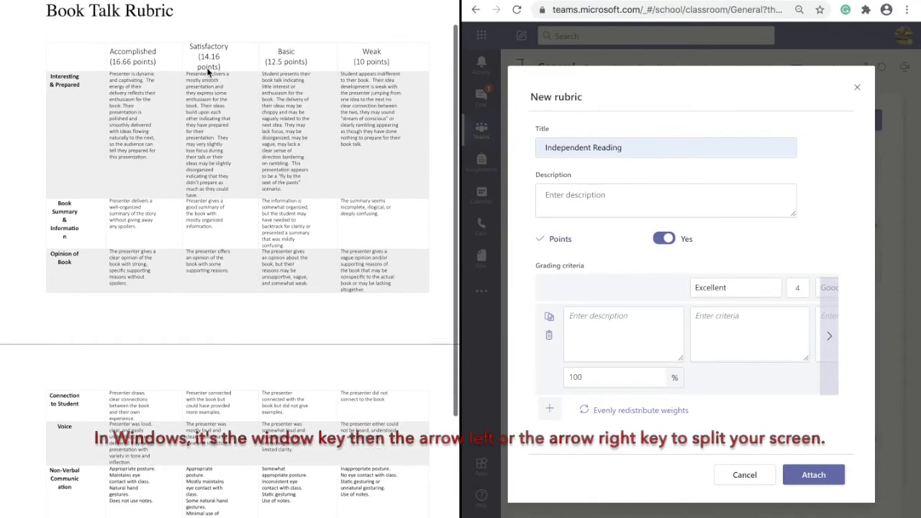
{"action": "scroll", "coordinate": [208, 70], "scroll_direction": "down", "scroll_amount": 2}
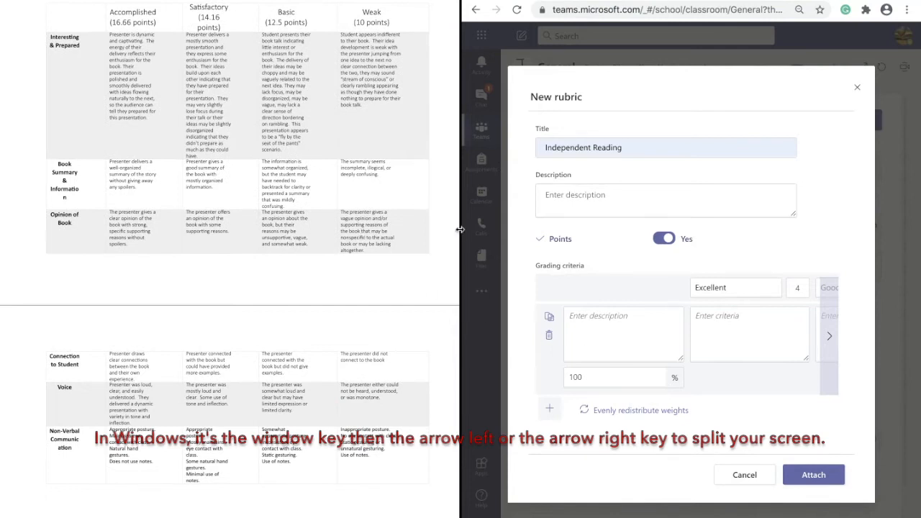
{"action": "scroll", "coordinate": [169, 72], "scroll_direction": "up", "scroll_amount": 2}
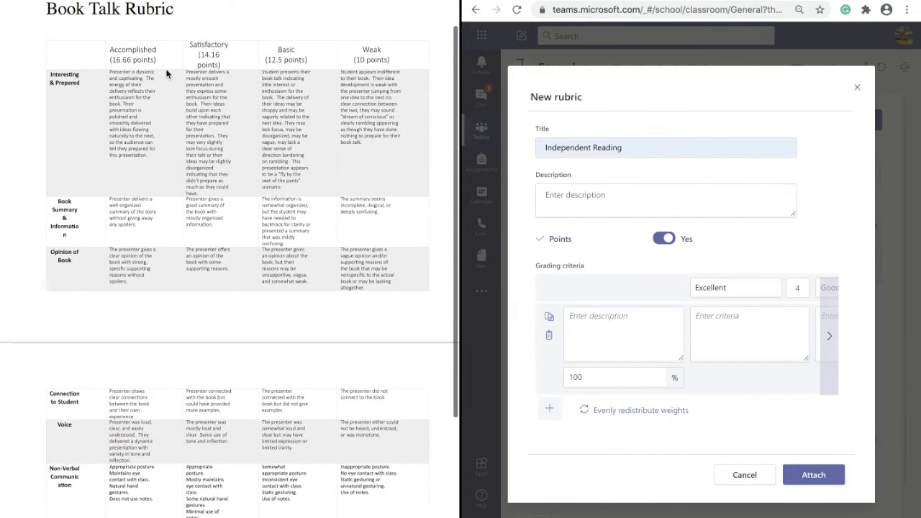
{"action": "left_click", "coordinate": [159, 66]}
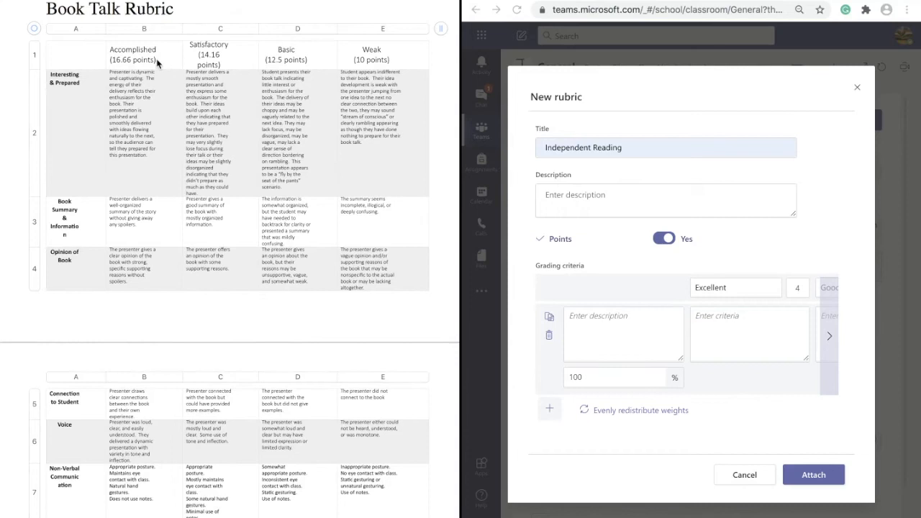
{"action": "left_click", "coordinate": [157, 63]}
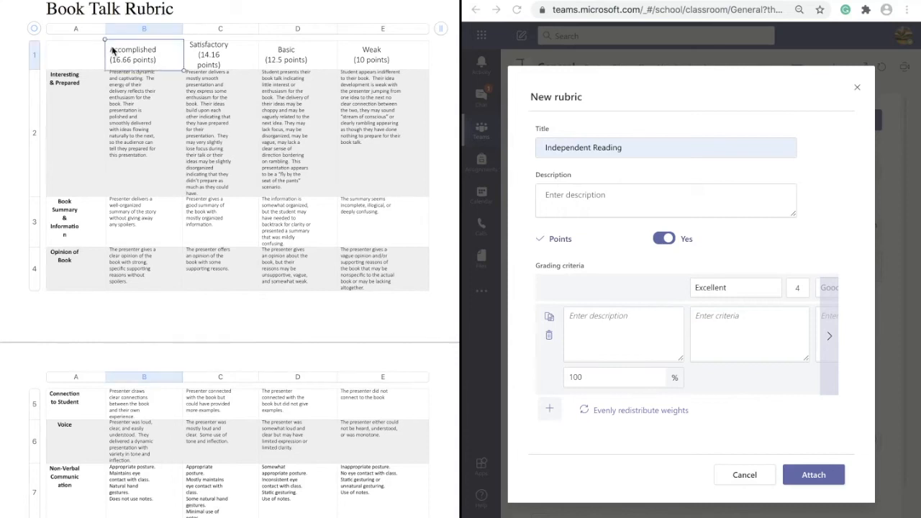
{"action": "left_click_drag", "start_coordinate": [110, 47], "coordinate": [167, 65]}
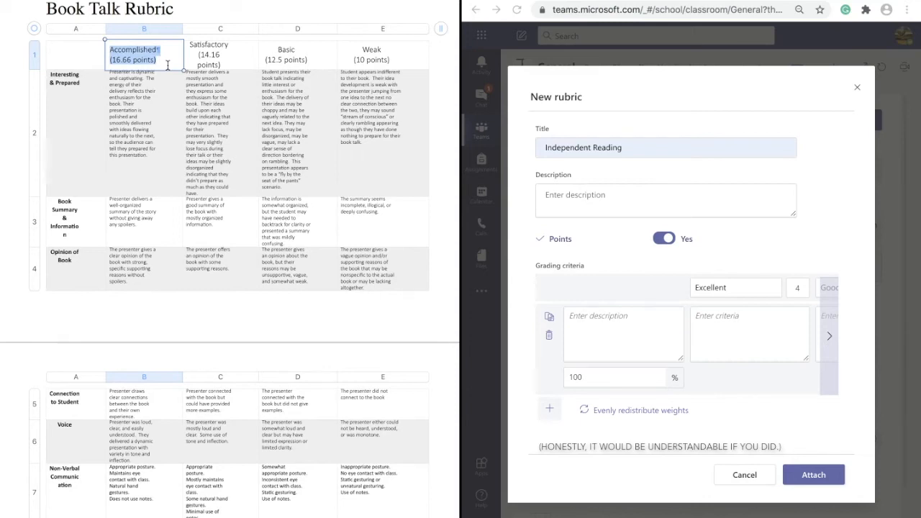
{"action": "left_click", "coordinate": [735, 326]}
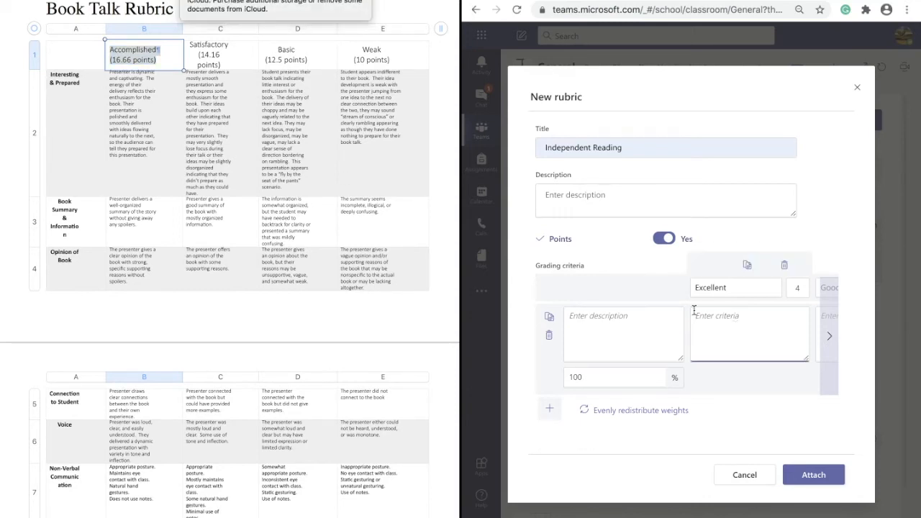
{"action": "left_click", "coordinate": [165, 60]}
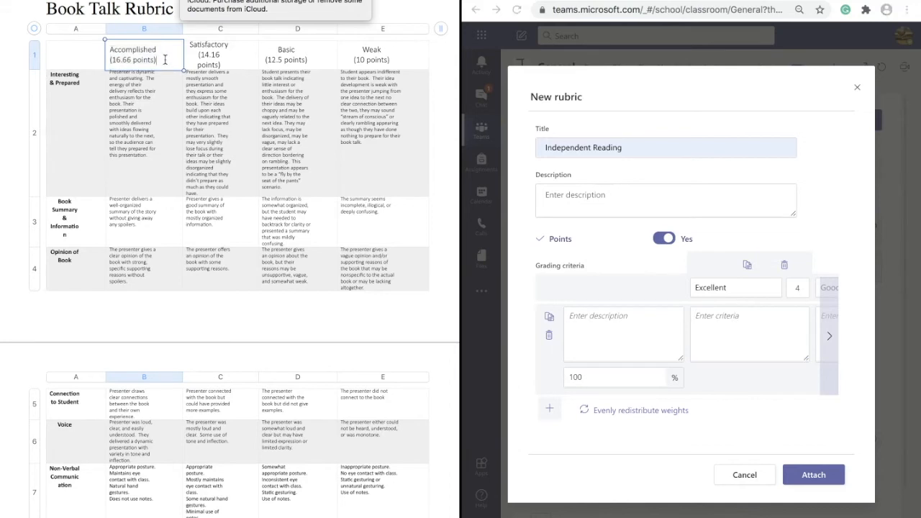
- Copy the Accomplished text for Interesting & Prepared into the Excellent criteria and enter Interesting and Prepared as the row's description
{"action": "left_click", "coordinate": [151, 157]}
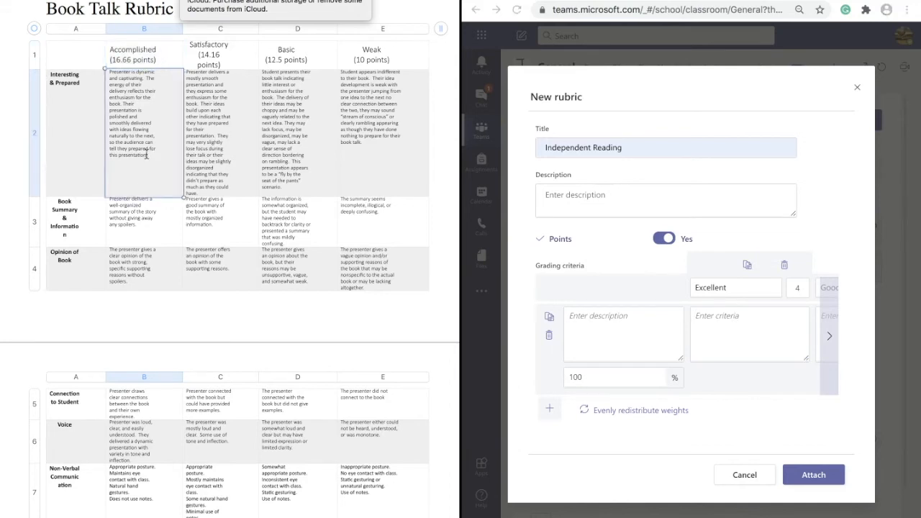
{"action": "left_click_drag", "start_coordinate": [150, 155], "coordinate": [109, 70]}
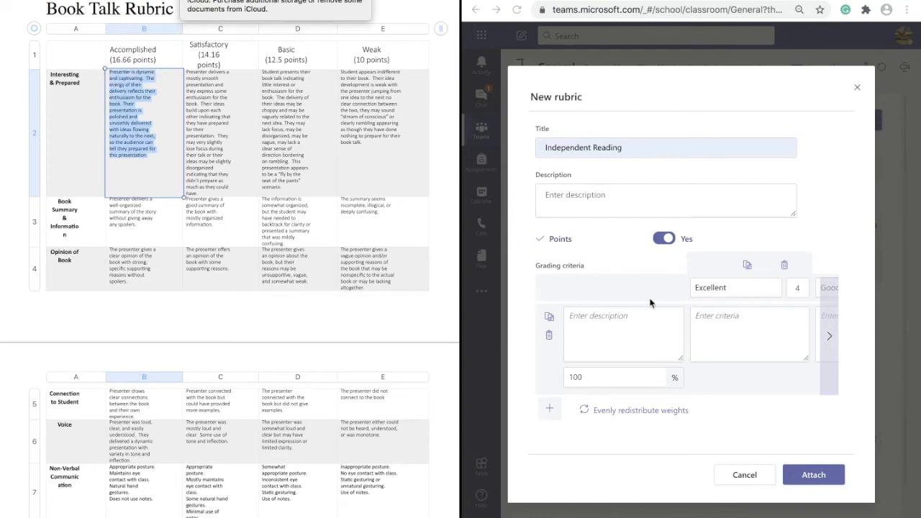
{"action": "left_click", "coordinate": [716, 325]}
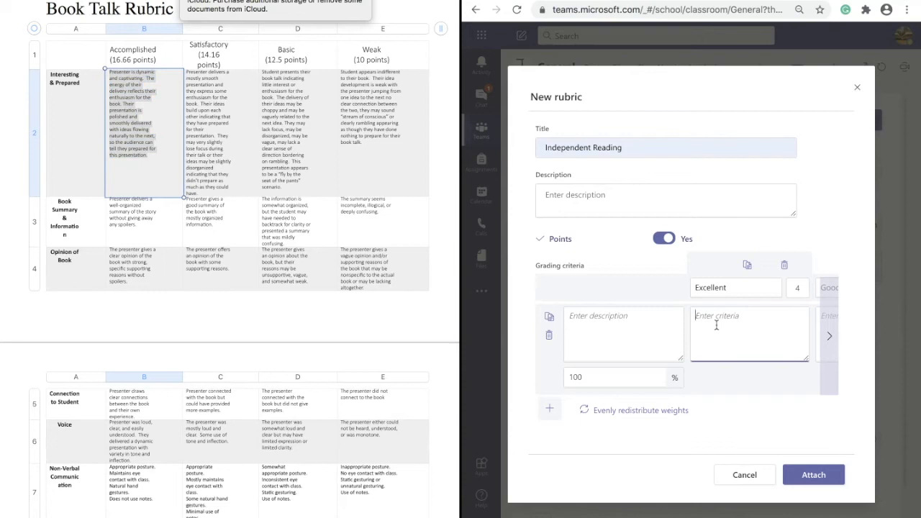
{"action": "key", "text": "super+v"}
{"action": "left_click", "coordinate": [600, 328]}
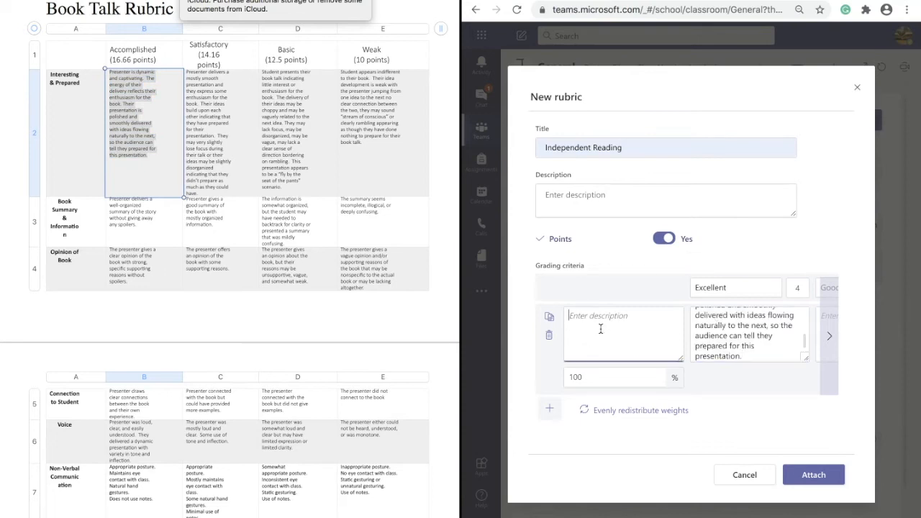
{"action": "type", "text": "("}
- Copy the Satisfactory text for Interesting & Prepared from the Book Talk Rubric into the Good criteria
{"action": "left_click", "coordinate": [828, 357]}
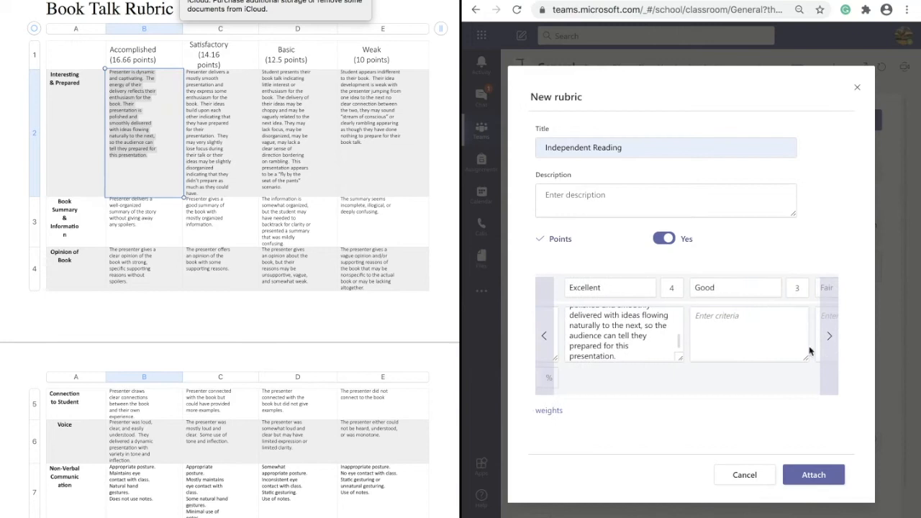
{"action": "left_click", "coordinate": [208, 193]}
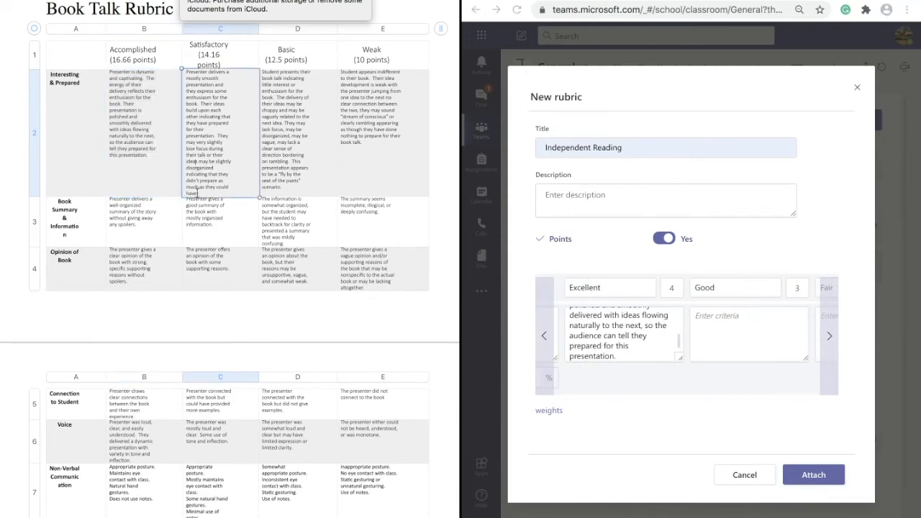
{"action": "left_click_drag", "start_coordinate": [199, 193], "coordinate": [181, 71]}
{"action": "key", "text": "super+c"}
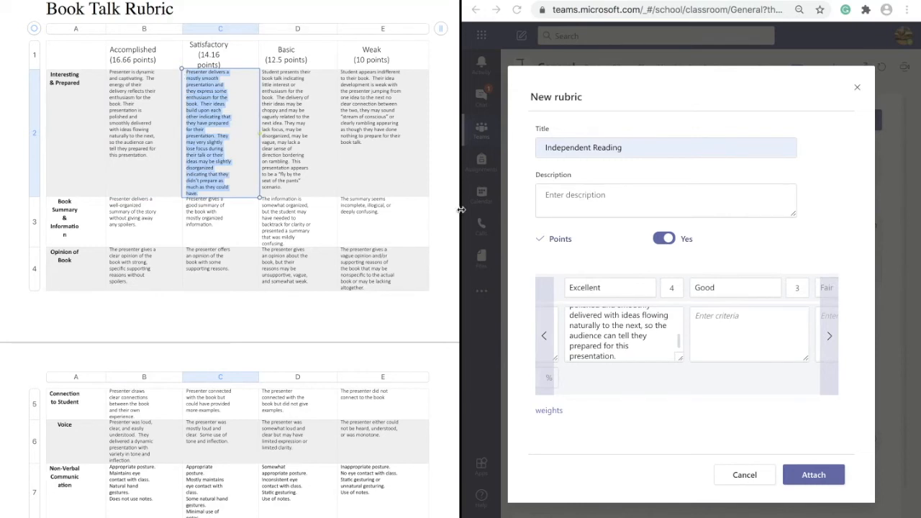
{"action": "left_click", "coordinate": [734, 322]}
{"action": "left_click", "coordinate": [734, 322]}
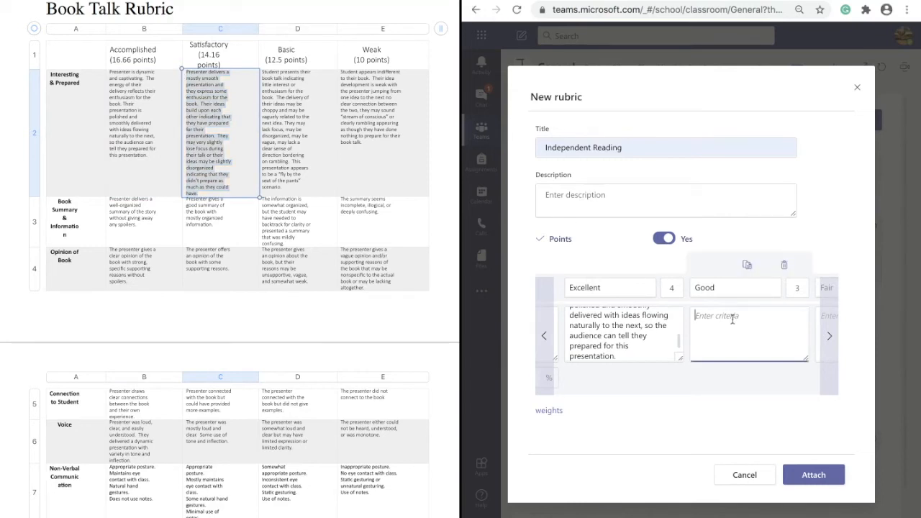
{"action": "key", "text": "super+v"}
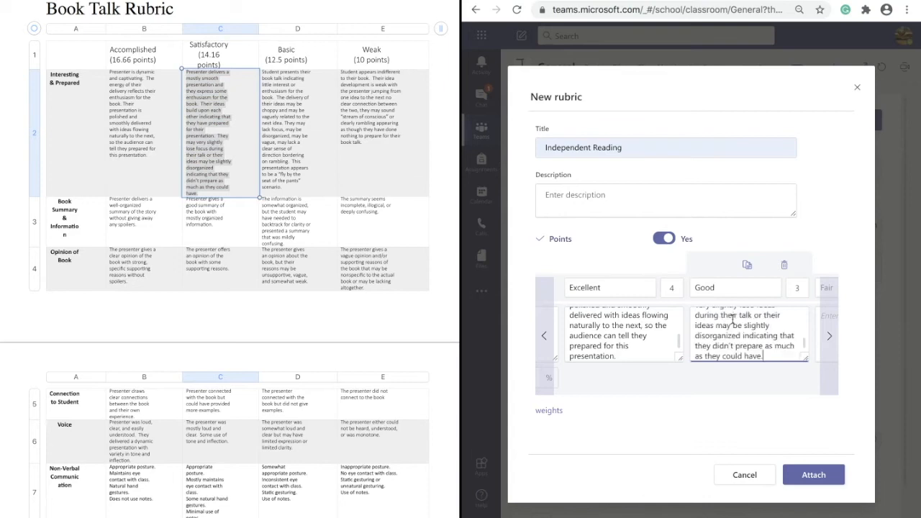
- Copy the Basic text for Interesting & Prepared from the Book Talk Rubric into the Fair criteria
{"action": "left_click", "coordinate": [828, 342]}
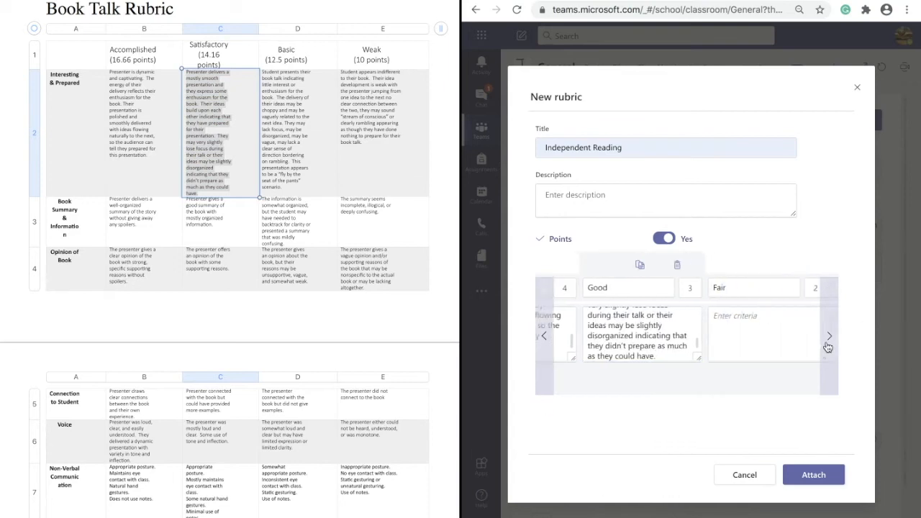
{"action": "left_click", "coordinate": [827, 343]}
{"action": "left_click", "coordinate": [289, 187]}
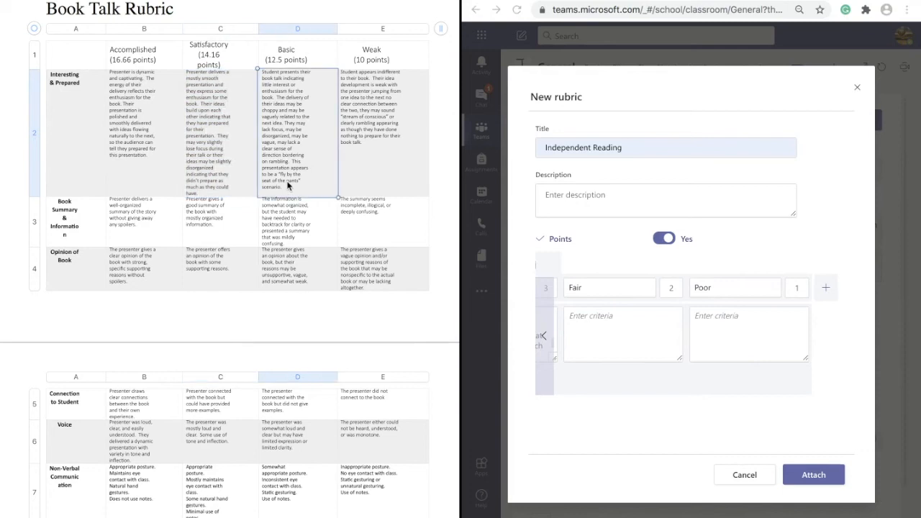
{"action": "left_click_drag", "start_coordinate": [283, 188], "coordinate": [263, 75]}
{"action": "key", "text": "super+c"}
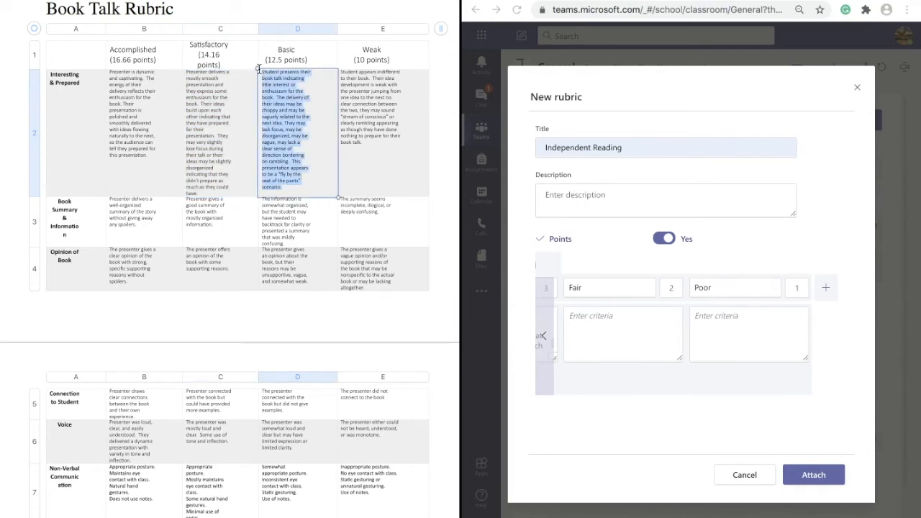
{"action": "left_click", "coordinate": [592, 310]}
{"action": "key", "text": "super+v"}
- Copy the Weak text for Interesting & Prepared from the Book Talk Rubric into the Poor criteria
{"action": "left_click", "coordinate": [370, 144]}
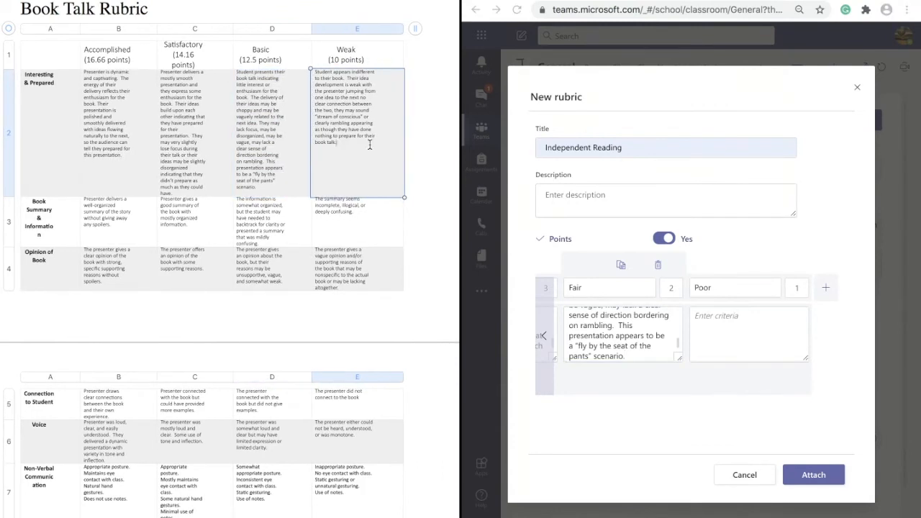
{"action": "left_click_drag", "start_coordinate": [337, 142], "coordinate": [310, 68]}
{"action": "key", "text": "super+c"}
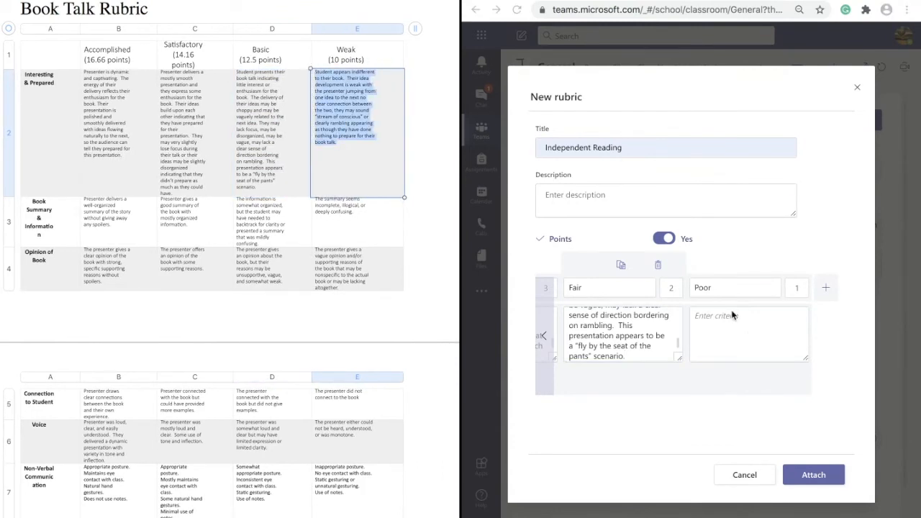
{"action": "left_click", "coordinate": [734, 316]}
{"action": "key", "text": "super+v"}
- Rename the Poor grading level as Weak and the Fair level as Basic
{"action": "left_click", "coordinate": [712, 287]}
{"action": "left_click_drag", "start_coordinate": [712, 288], "coordinate": [689, 287]}
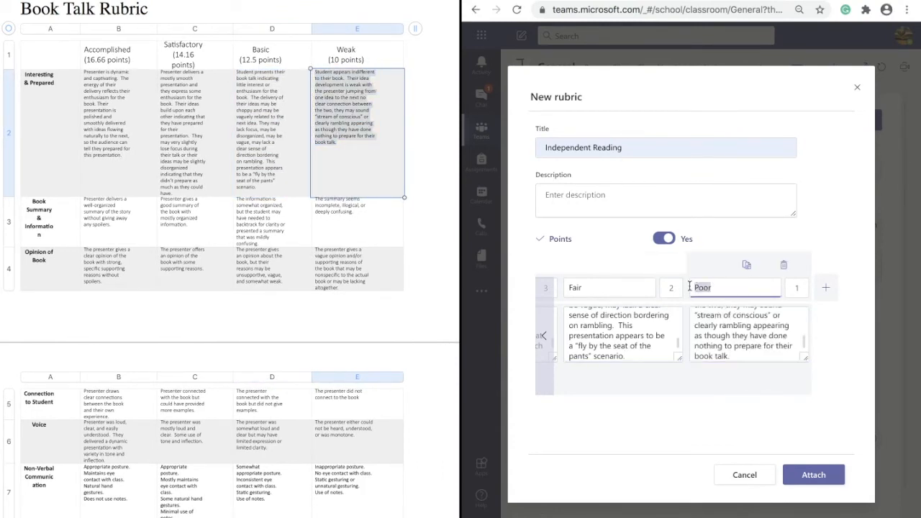
{"action": "type", "text": "Weak"}
{"action": "double_click", "coordinate": [590, 288]}
{"action": "type", "text": "Basic"}
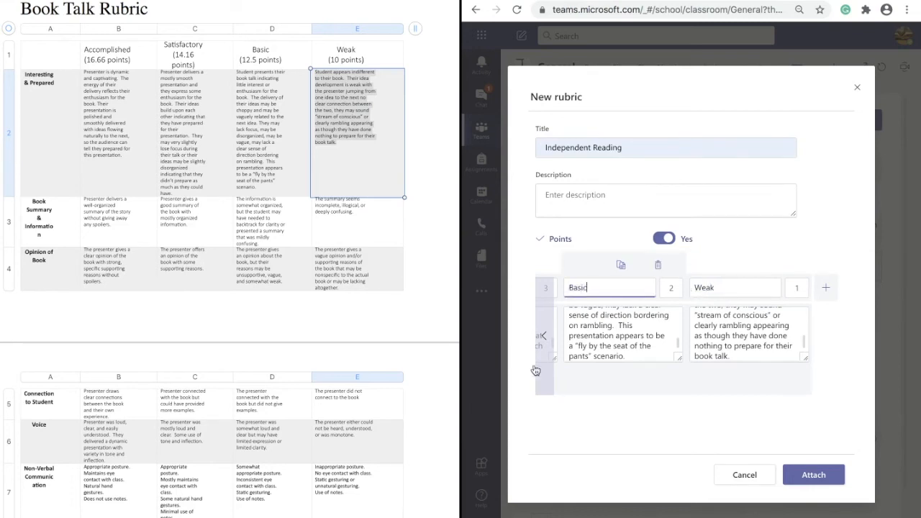
- Rename the Good grading level as Satisfactory and the Excellent level as Accomplished
{"action": "left_click", "coordinate": [544, 335]}
{"action": "left_click", "coordinate": [594, 288]}
{"action": "double_click", "coordinate": [591, 288]}
{"action": "type", "text": "Satisfactory"}
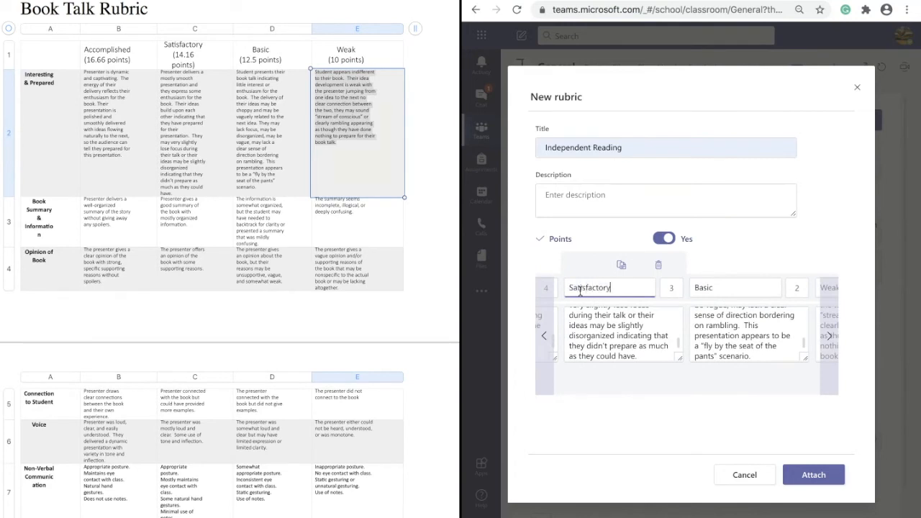
{"action": "left_click", "coordinate": [544, 336]}
{"action": "double_click", "coordinate": [606, 287]}
{"action": "type", "text": "Accomplished"}
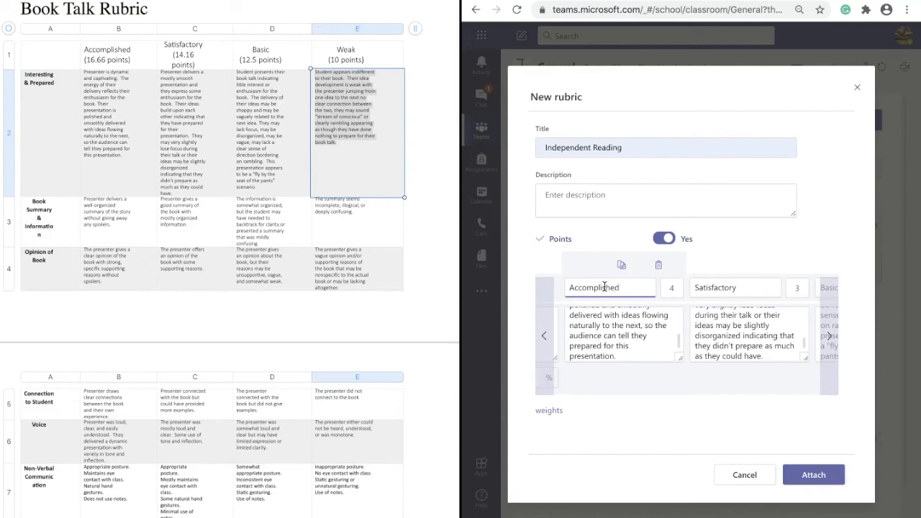
- Add a second grading criteria row and copy Book Summary & Information from the document into its description
{"action": "left_click", "coordinate": [544, 335]}
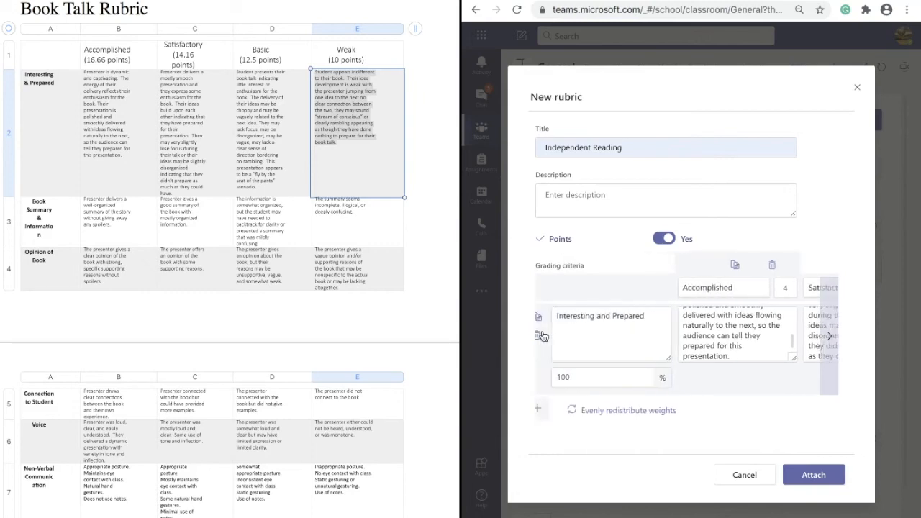
{"action": "left_click", "coordinate": [549, 410]}
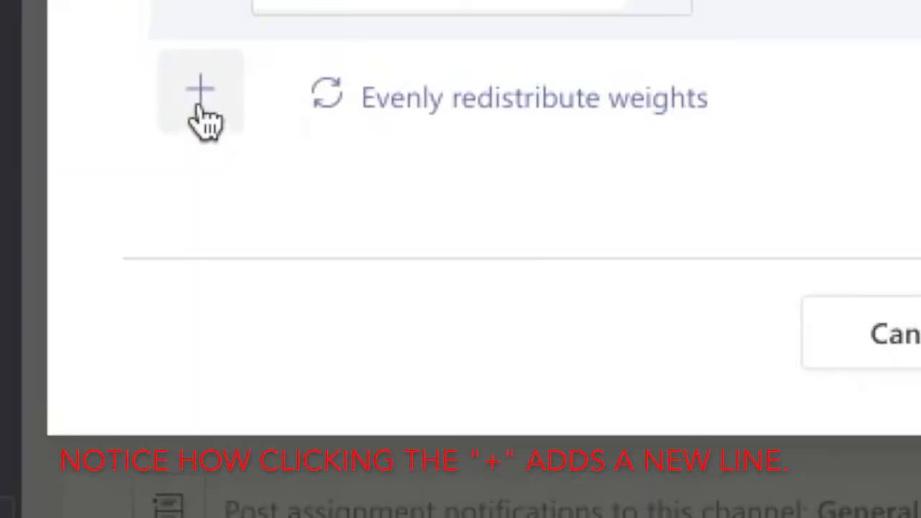
{"action": "left_click", "coordinate": [201, 94]}
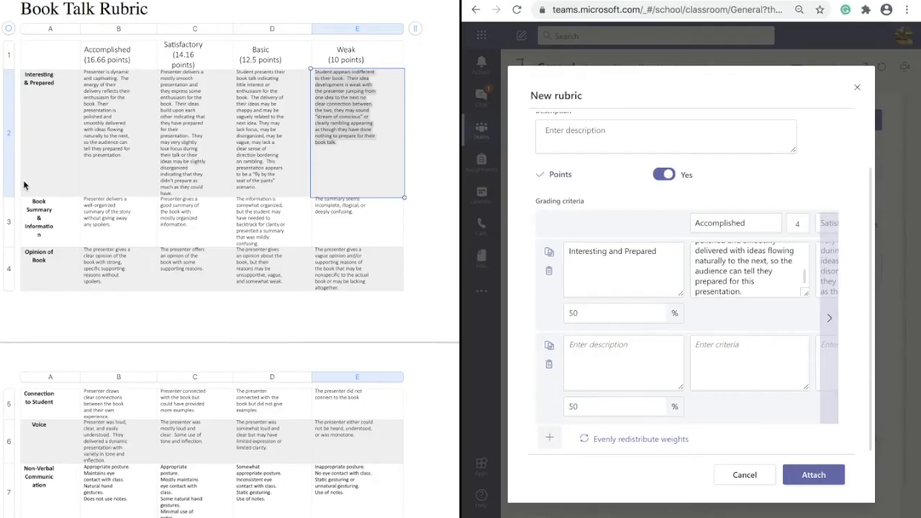
{"action": "left_click", "coordinate": [59, 223]}
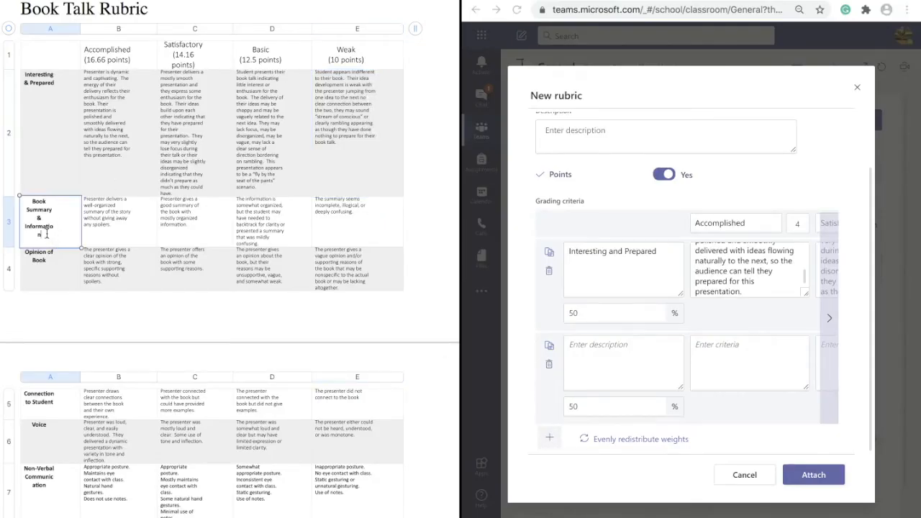
{"action": "left_click_drag", "start_coordinate": [41, 235], "coordinate": [28, 195]}
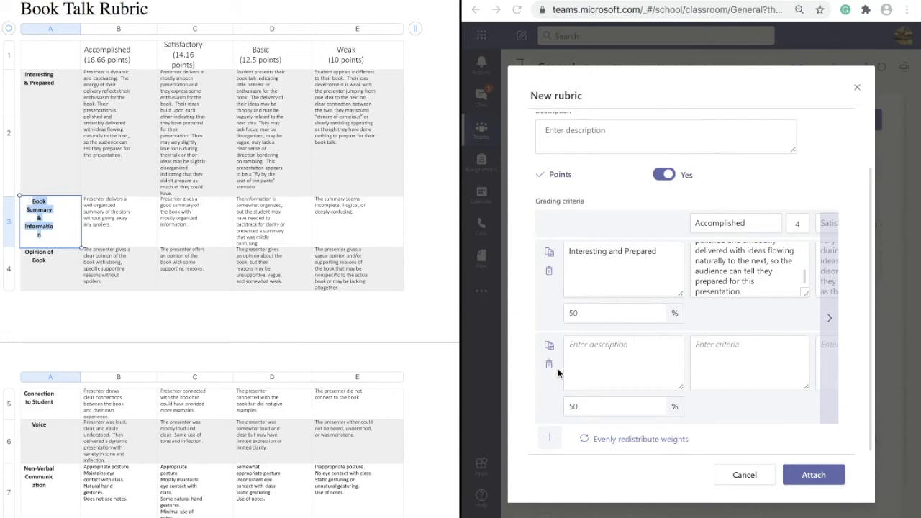
{"action": "left_click", "coordinate": [598, 359]}
{"action": "key", "text": "ctrl+v"}
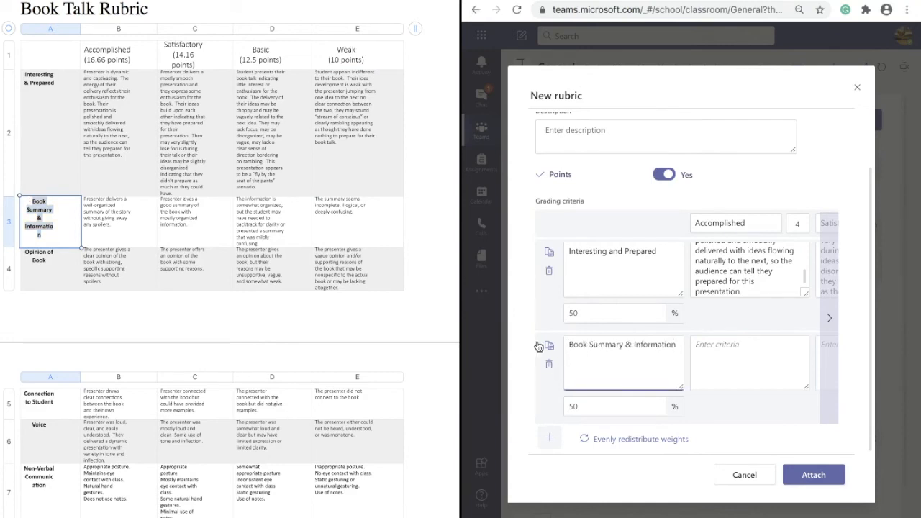
- Copy the document's Accomplished text for Book Summary & Information into the second row's Accomplished criteria
{"action": "left_click", "coordinate": [115, 224]}
{"action": "left_click_drag", "start_coordinate": [110, 225], "coordinate": [78, 195]}
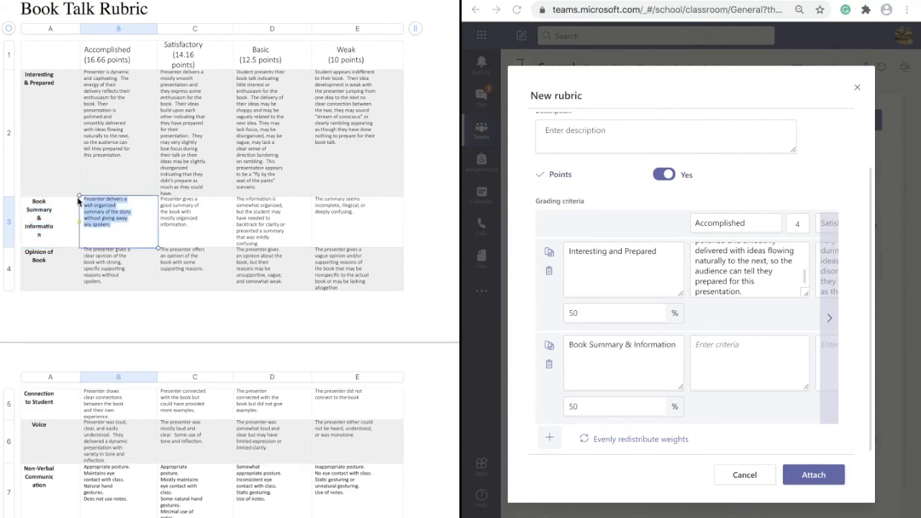
{"action": "left_click", "coordinate": [749, 341]}
{"action": "key", "text": "ctrl+v"}
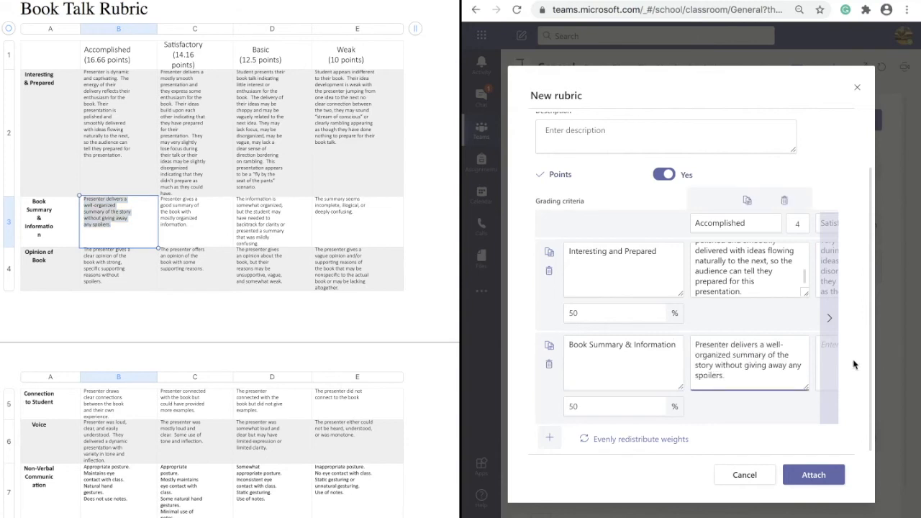
- Copy the document's Satisfactory text for Book Summary & Information into the second row's Satisfactory criteria
{"action": "left_click", "coordinate": [833, 343]}
{"action": "left_click", "coordinate": [187, 219]}
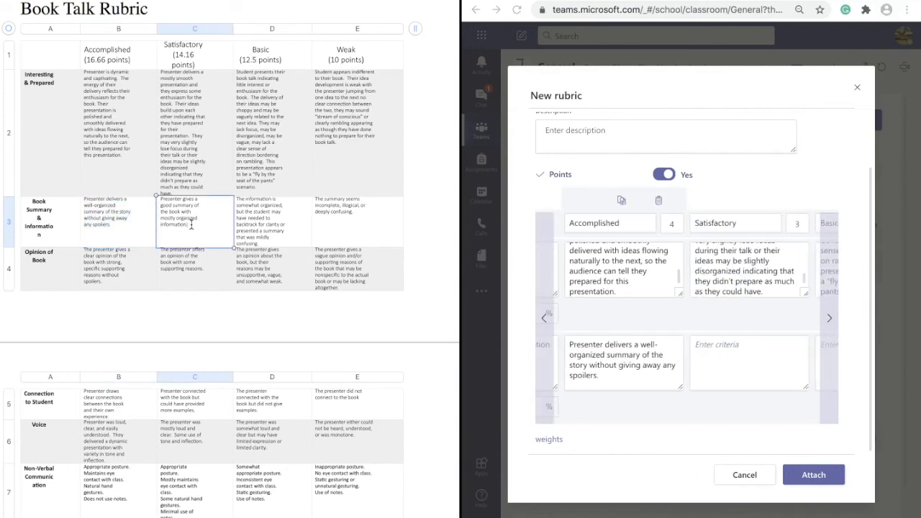
{"action": "left_click_drag", "start_coordinate": [188, 224], "coordinate": [155, 196]}
{"action": "key", "text": "ctrl+c"}
{"action": "left_click", "coordinate": [715, 352]}
{"action": "key", "text": "ctrl+v"}
- Copy the document's Basic text for Book Summary & Information into the second row's Basic criteria
{"action": "left_click", "coordinate": [830, 366]}
{"action": "left_click", "coordinate": [267, 231]}
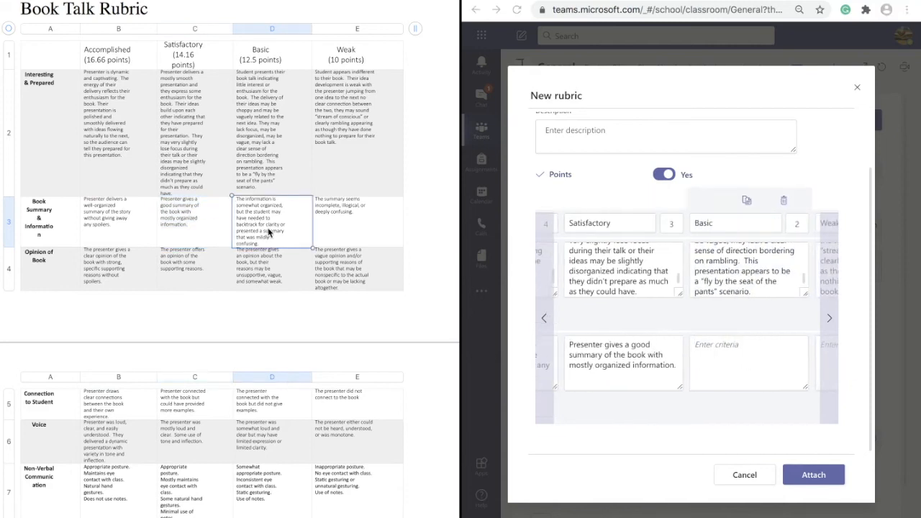
{"action": "left_click_drag", "start_coordinate": [259, 244], "coordinate": [227, 194]}
{"action": "key", "text": "ctrl+c"}
{"action": "left_click", "coordinate": [741, 359]}
{"action": "key", "text": "ctrl+v"}
- Copy the document's Weak text for Book Summary & Information into the second row's Weak criteria
{"action": "left_click", "coordinate": [835, 344]}
{"action": "left_click", "coordinate": [360, 209]}
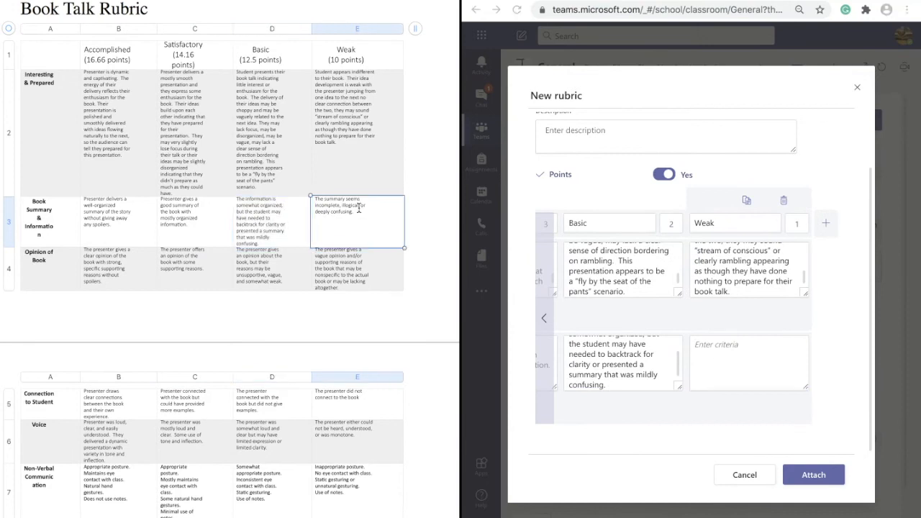
{"action": "left_click_drag", "start_coordinate": [345, 213], "coordinate": [314, 193]}
{"action": "key", "text": "ctrl+c"}
{"action": "left_click", "coordinate": [726, 363]}
{"action": "key", "text": "ctrl+v"}
{"action": "left_click", "coordinate": [543, 349]}
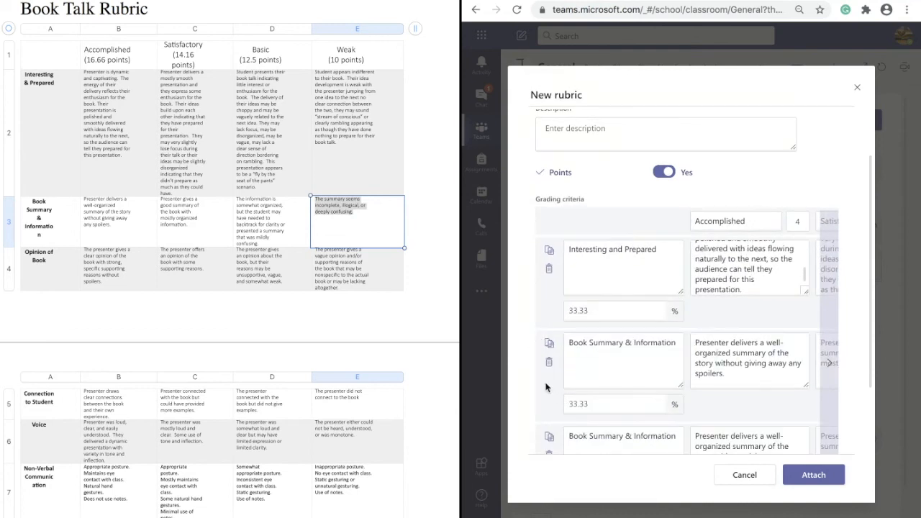
{"action": "scroll", "coordinate": [554, 404], "scroll_direction": "down", "scroll_amount": 2}
{"action": "left_click", "coordinate": [549, 365]}
- Add a blank third grading criteria row and copy Opinion of Book from the document into its description
{"action": "left_click", "coordinate": [549, 437]}
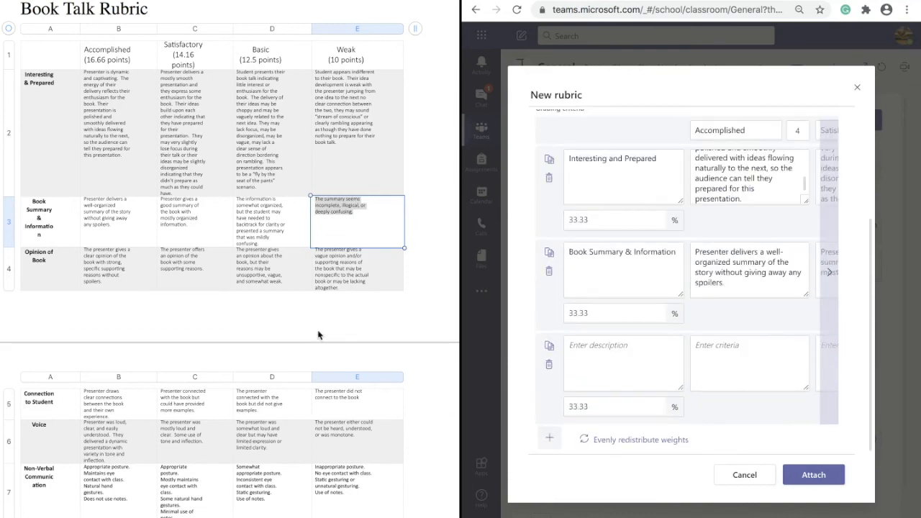
{"action": "left_click", "coordinate": [56, 264]}
{"action": "left_click_drag", "start_coordinate": [49, 261], "coordinate": [17, 251]}
{"action": "key", "text": "super+c"}
{"action": "left_click", "coordinate": [598, 354]}
{"action": "key", "text": "super+v"}
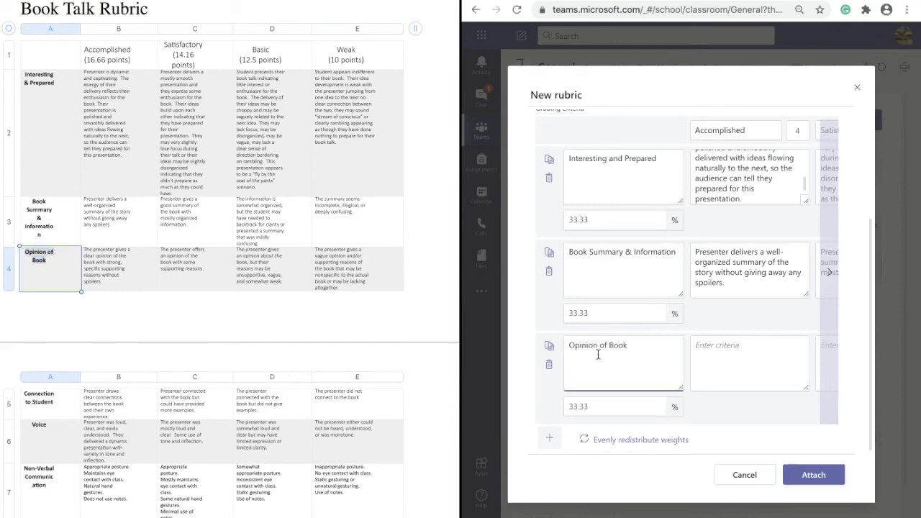
- Copy the document's Accomplished text for Opinion of Book into the third row's Accomplished criteria
{"action": "left_click", "coordinate": [82, 255]}
{"action": "left_click_drag", "start_coordinate": [106, 282], "coordinate": [76, 248]}
{"action": "key", "text": "super+c"}
{"action": "left_click", "coordinate": [756, 346]}
{"action": "key", "text": "super+v"}
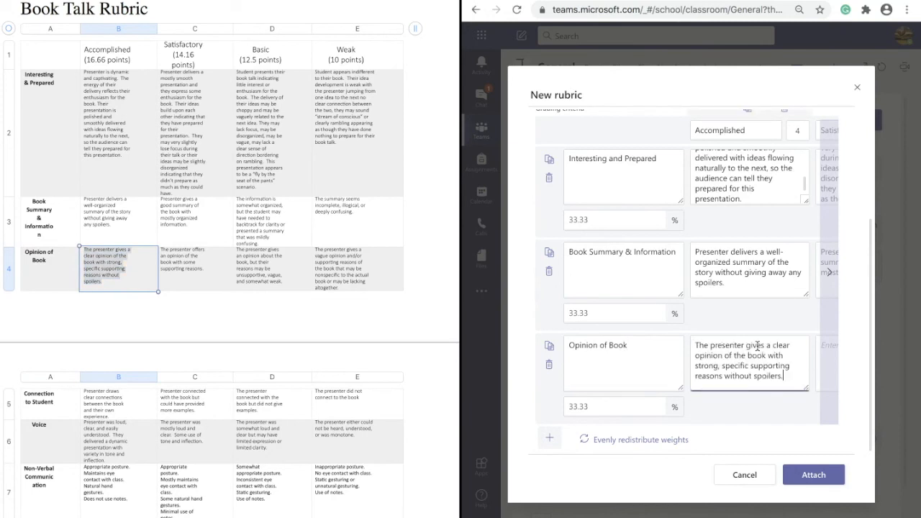
- Copy the document's Satisfactory text for Opinion of Book into the third row's Satisfactory criteria
{"action": "left_click", "coordinate": [200, 271]}
{"action": "left_click_drag", "start_coordinate": [201, 271], "coordinate": [133, 236]}
{"action": "key", "text": "super+c"}
{"action": "left_click", "coordinate": [830, 306]}
{"action": "left_click", "coordinate": [649, 362]}
{"action": "key", "text": "super+v"}
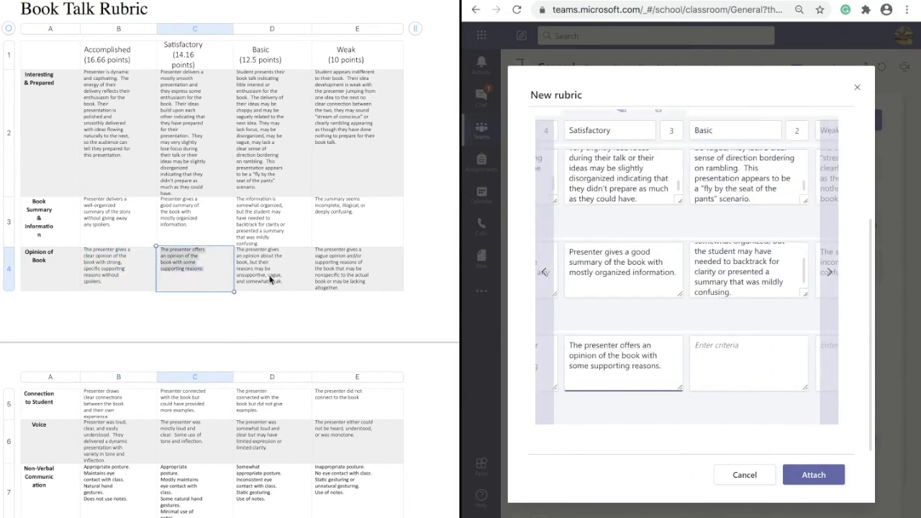
- Copy the document's Basic text for Opinion of Book into the third row's Basic criteria
{"action": "left_click", "coordinate": [271, 279]}
{"action": "left_click_drag", "start_coordinate": [282, 282], "coordinate": [233, 246]}
{"action": "key", "text": "super+c"}
{"action": "left_click", "coordinate": [694, 347]}
{"action": "key", "text": "super+v"}
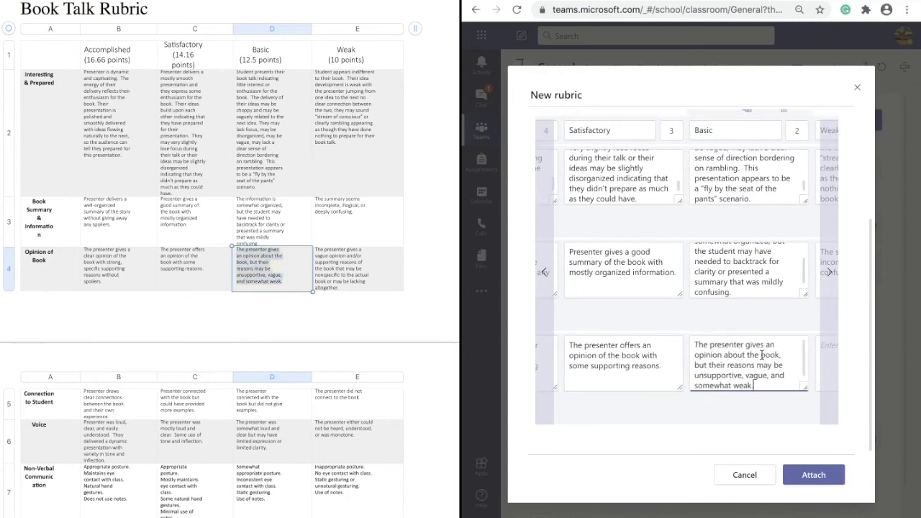
- Copy the document's Weak text for Opinion of Book into the third row's Weak criteria
{"action": "left_click", "coordinate": [838, 311]}
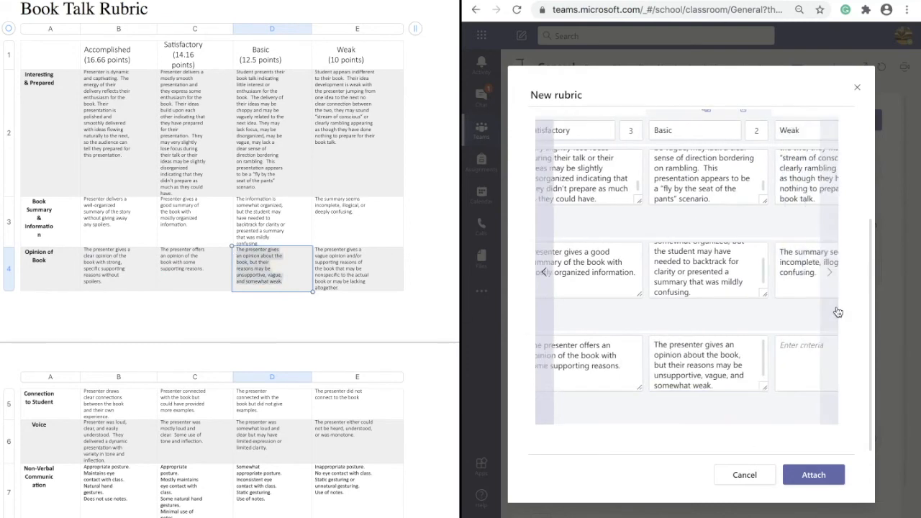
{"action": "left_click", "coordinate": [356, 286]}
{"action": "left_click_drag", "start_coordinate": [341, 286], "coordinate": [312, 242]}
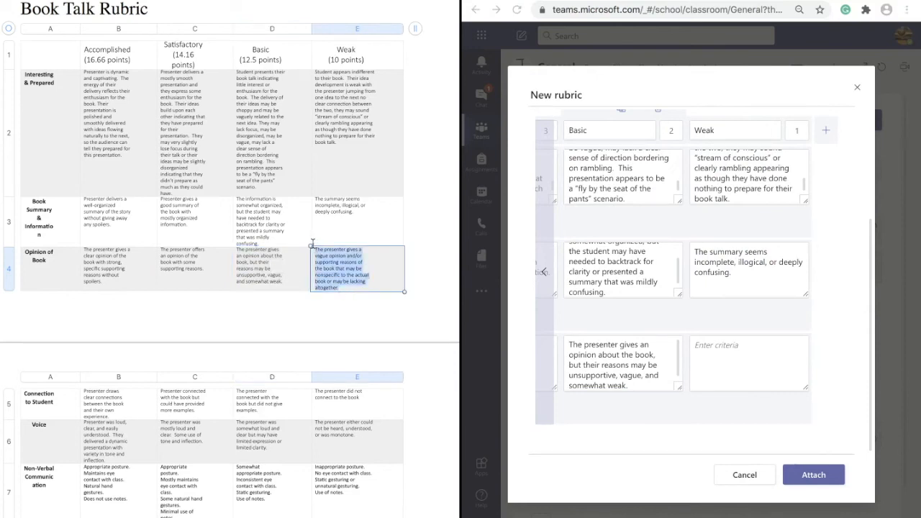
{"action": "left_click", "coordinate": [727, 363]}
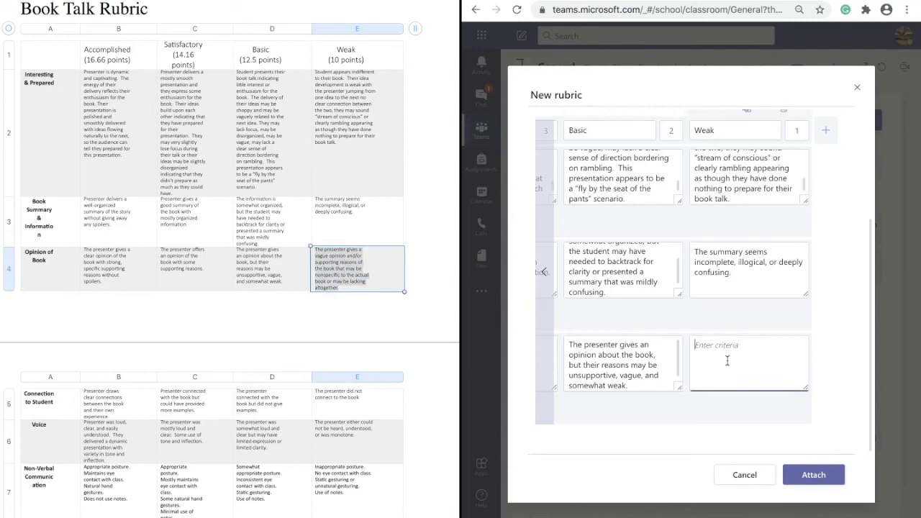
{"action": "key", "text": "ctrl+v"}
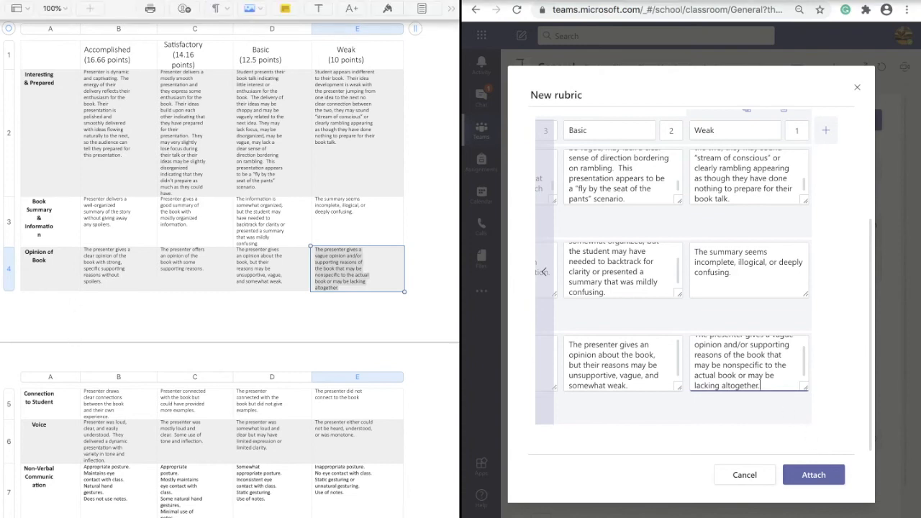
- Leave the split view and expand the browser window to full screen so all rubric columns can be reviewed
{"action": "left_click", "coordinate": [501, 1]}
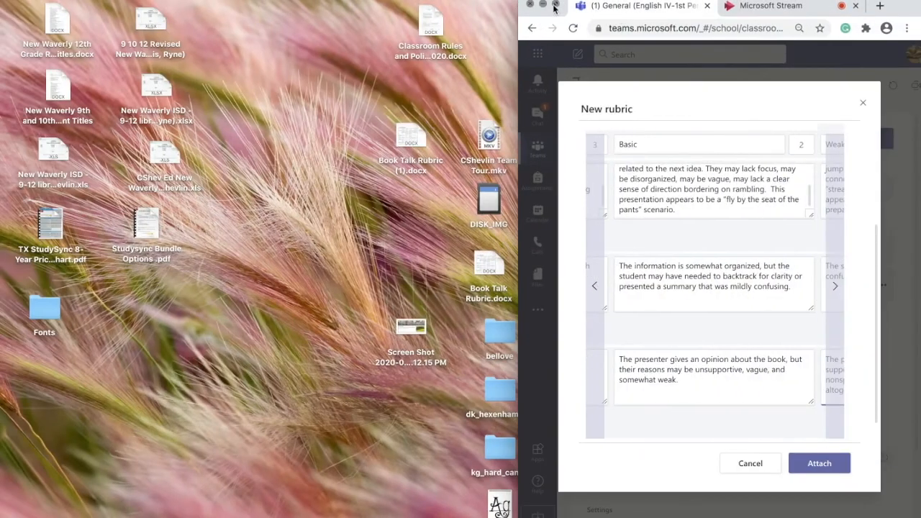
{"action": "left_click", "coordinate": [555, 6]}
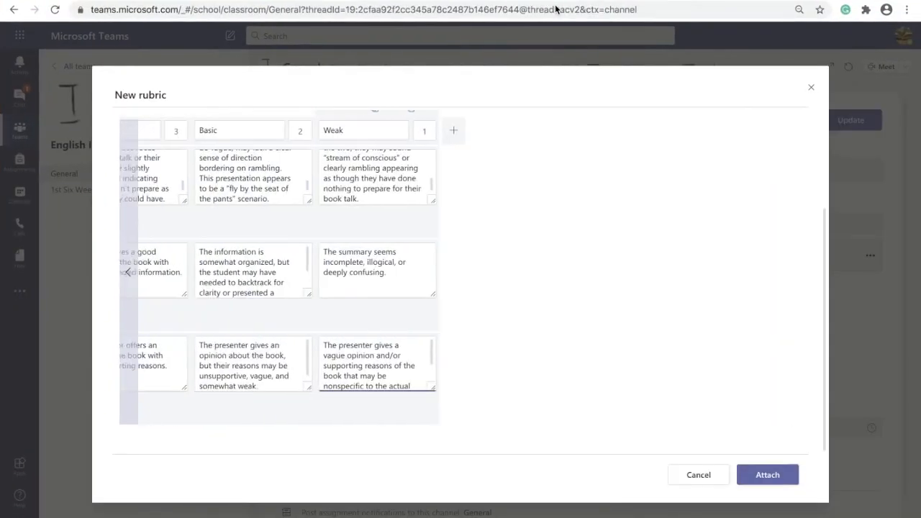
{"action": "left_click", "coordinate": [127, 292]}
{"action": "left_click", "coordinate": [127, 293]}
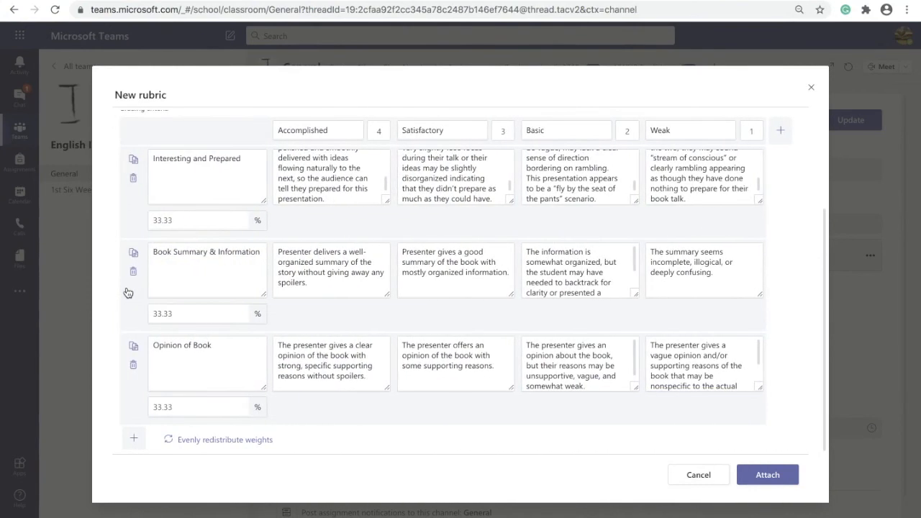
- Attach the completed Independent Reading rubric and update the Independent Reading Plan assignment
{"action": "scroll", "coordinate": [161, 243], "scroll_direction": "up", "scroll_amount": 3}
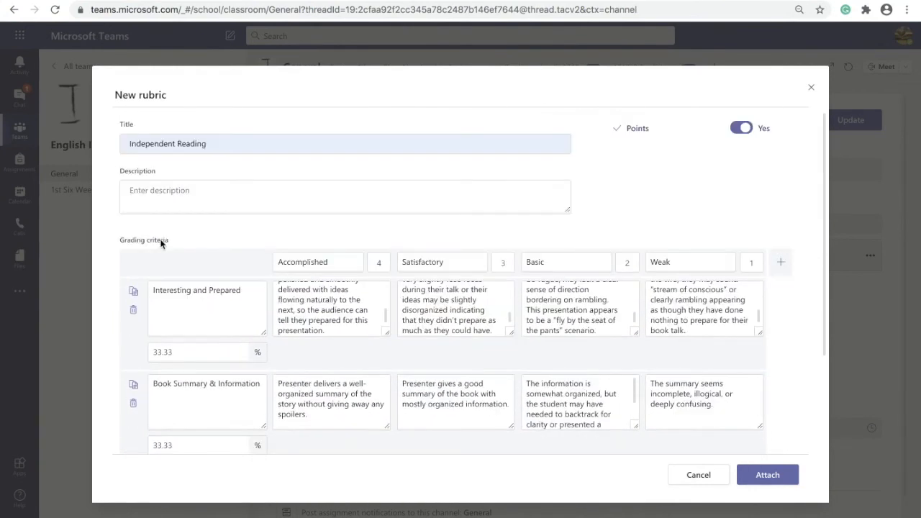
{"action": "scroll", "coordinate": [161, 243], "scroll_direction": "down", "scroll_amount": 2}
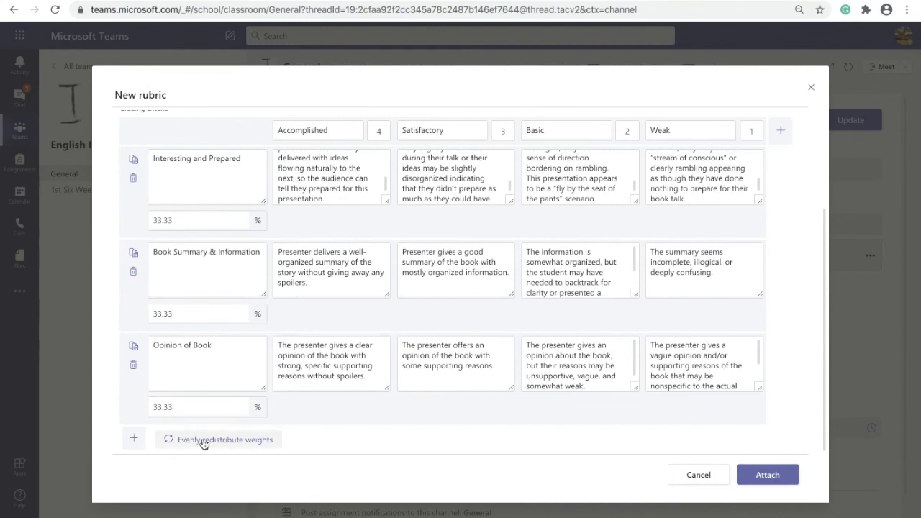
{"action": "left_click", "coordinate": [787, 475]}
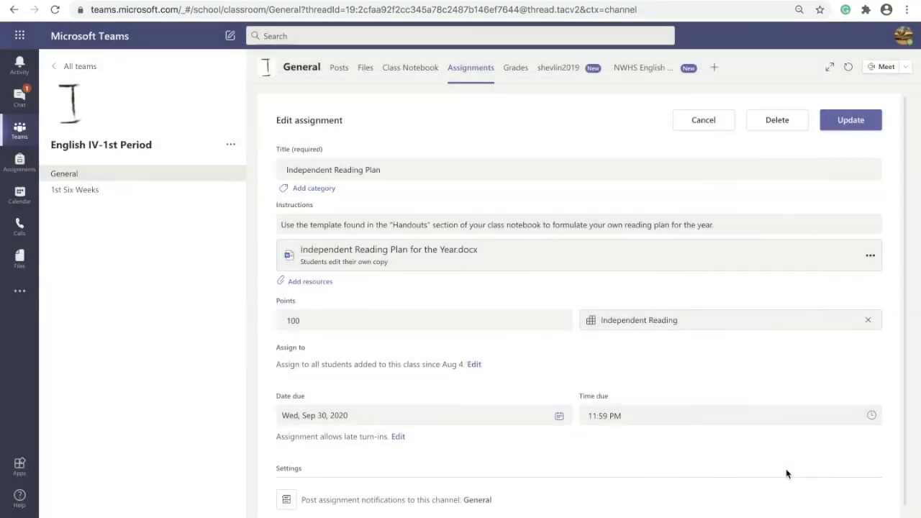
{"action": "left_click", "coordinate": [849, 123]}
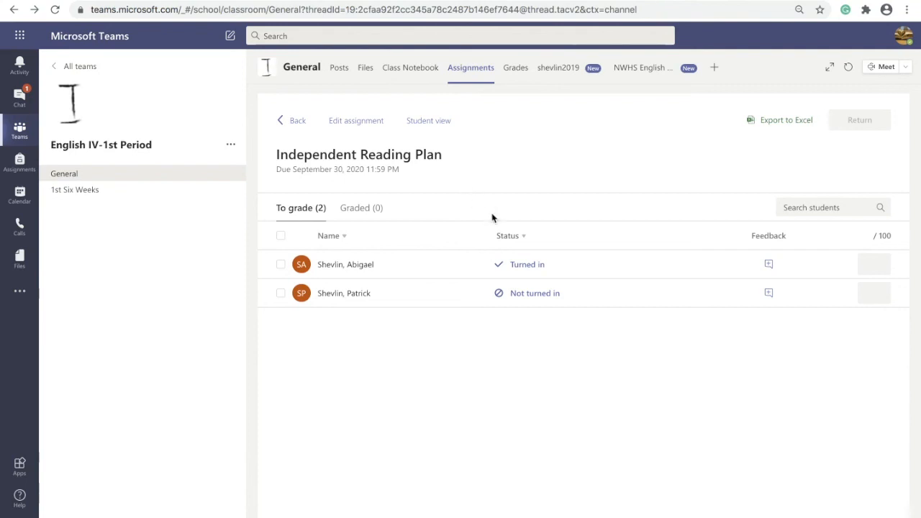
- Open the turned-in student submission and rate Interesting and Prepared as Satisfactory in its Independent Reading rubric
{"action": "left_click", "coordinate": [521, 265]}
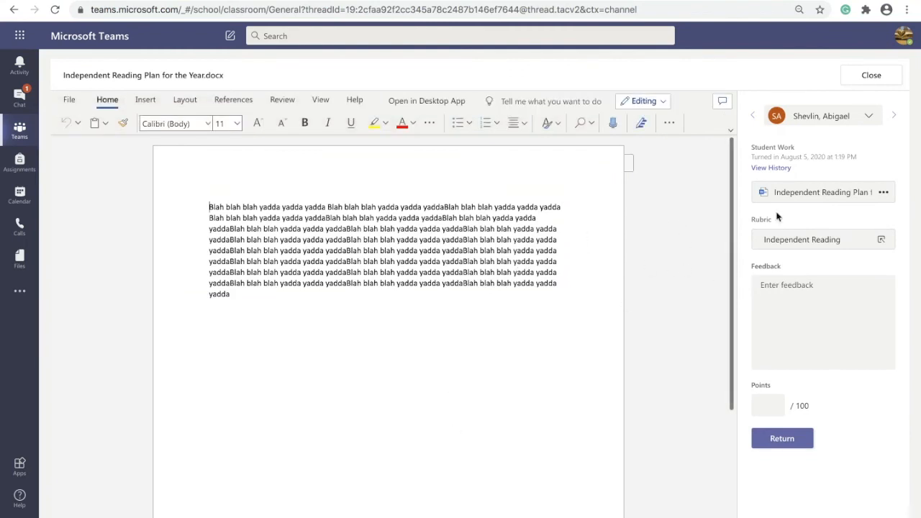
{"action": "left_click", "coordinate": [808, 242]}
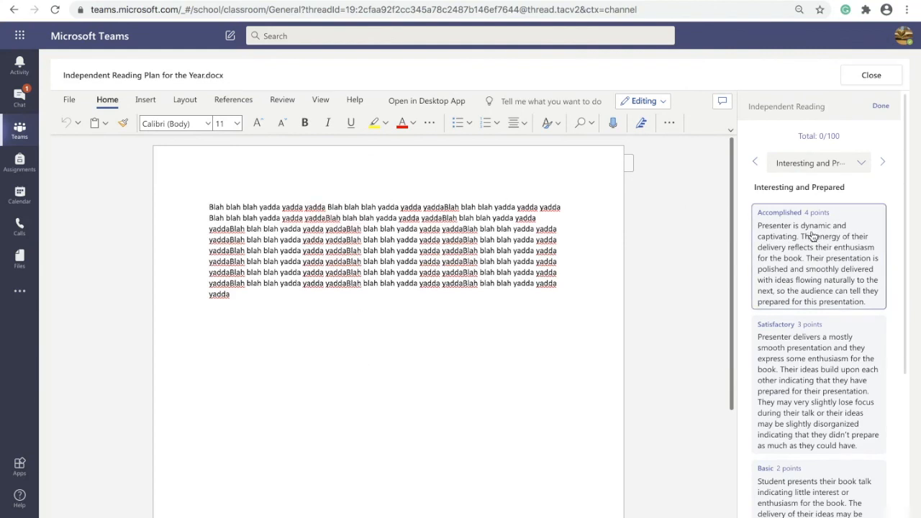
{"action": "left_click", "coordinate": [802, 357]}
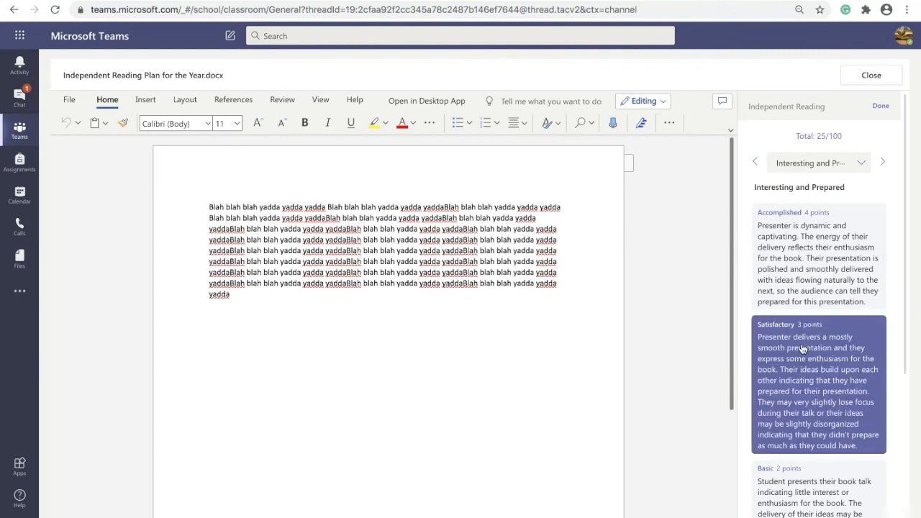
- Rate Book Summary & Information as Accomplished and Opinion of Book as Weak in the rubric
{"action": "left_click", "coordinate": [882, 164]}
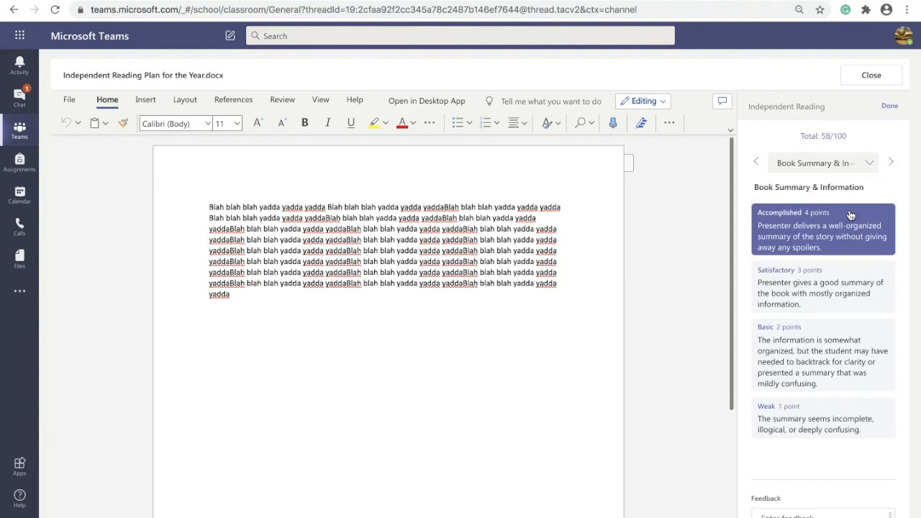
{"action": "left_click", "coordinate": [891, 164]}
{"action": "left_click", "coordinate": [818, 458]}
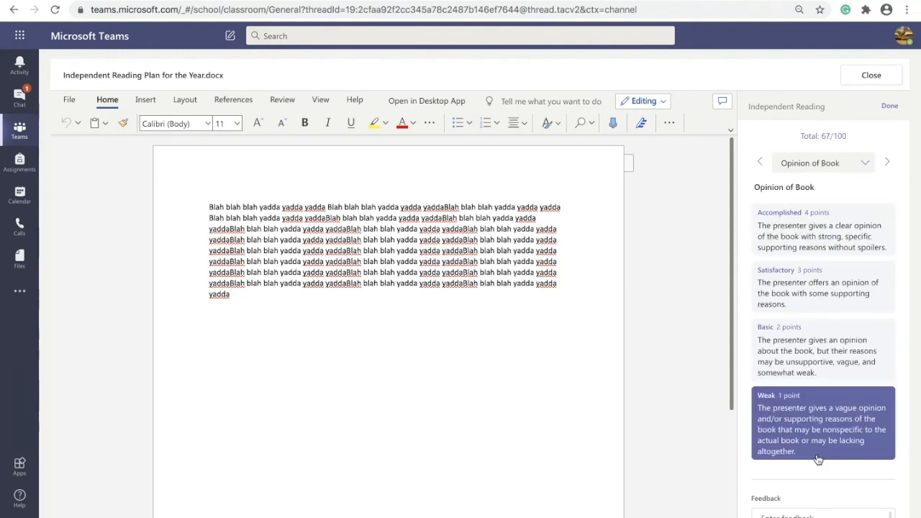
- Finish the rubric scoring and, after viewing the next student's submission, return to the assignment's grading list
{"action": "left_click", "coordinate": [883, 164]}
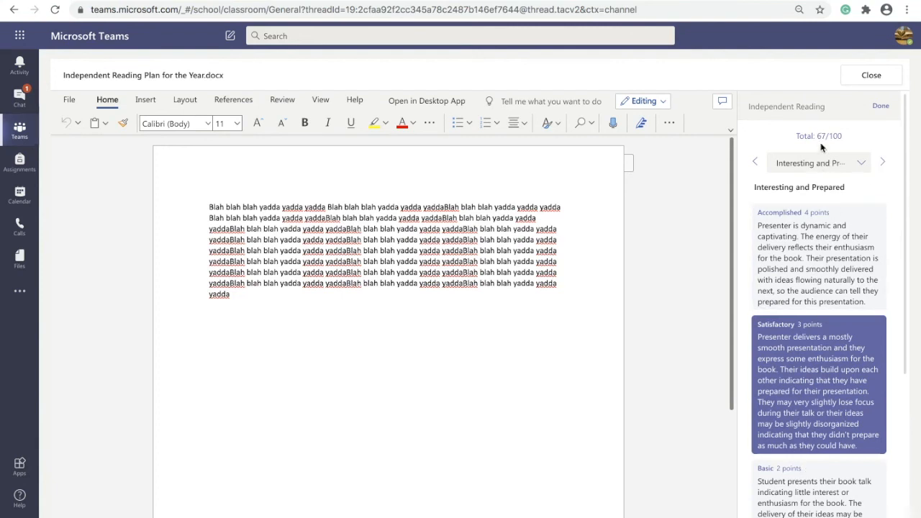
{"action": "left_click", "coordinate": [881, 106]}
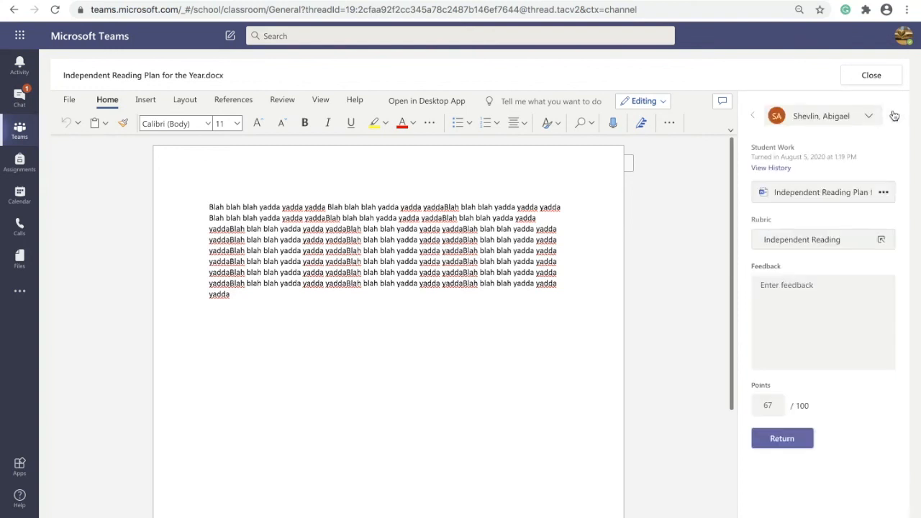
{"action": "left_click", "coordinate": [893, 116]}
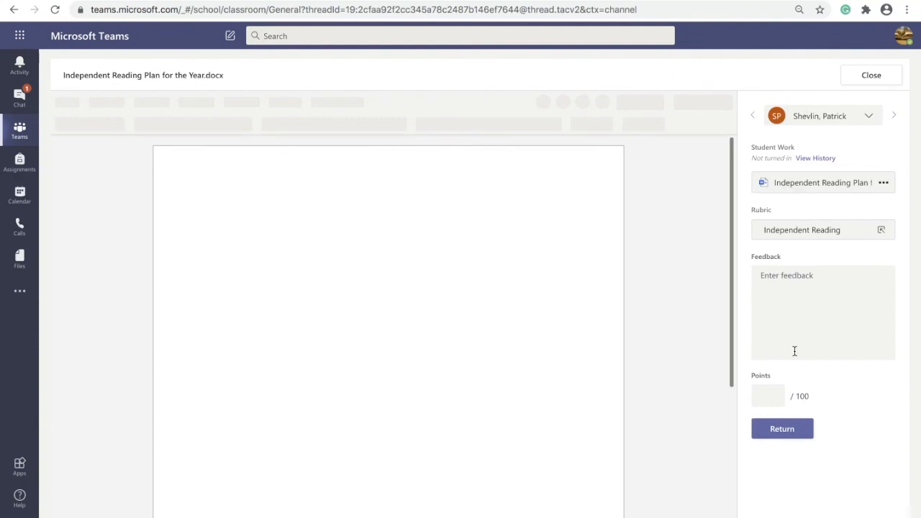
{"action": "left_click", "coordinate": [871, 76]}
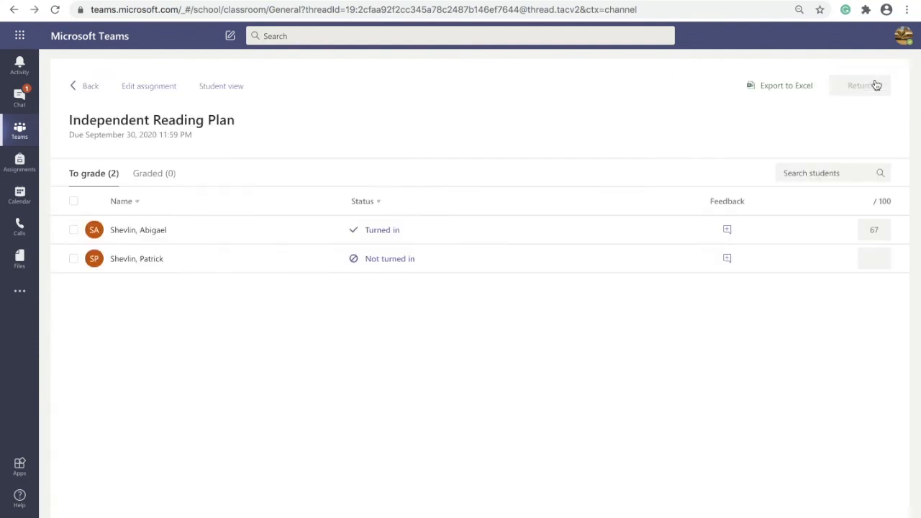